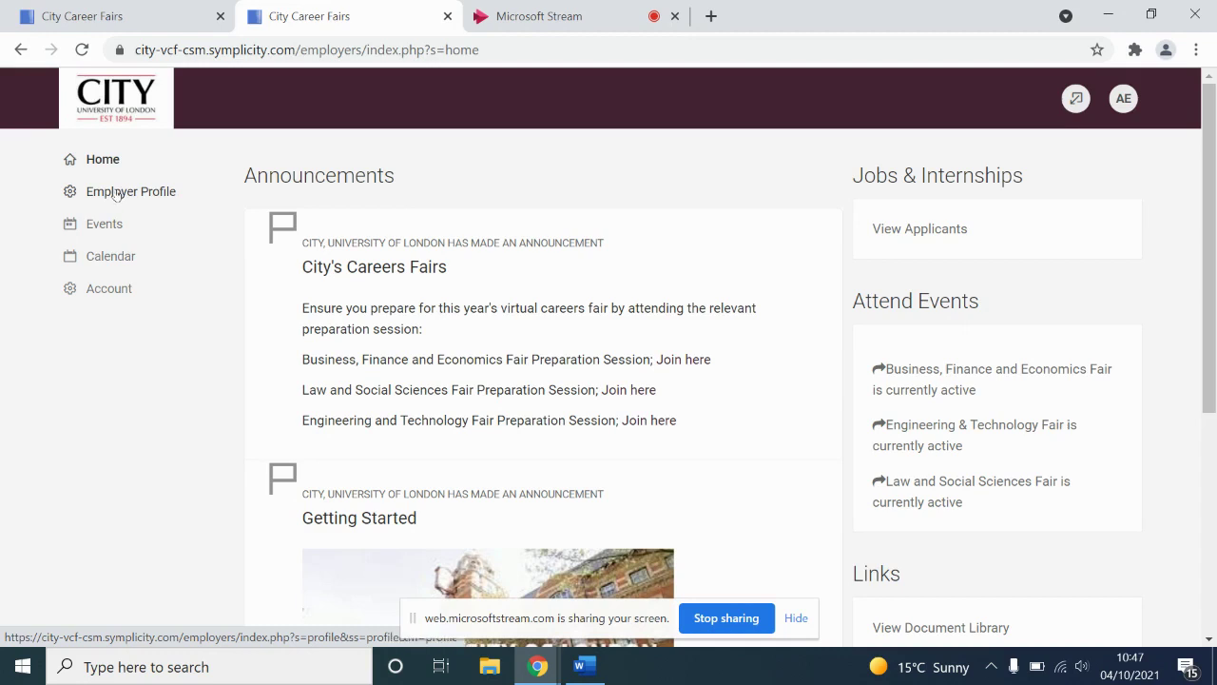
# Step: Open the employer profile and examine its Basics section, including overview, industry, type of organization and number of employees
pyautogui.click(144, 193)
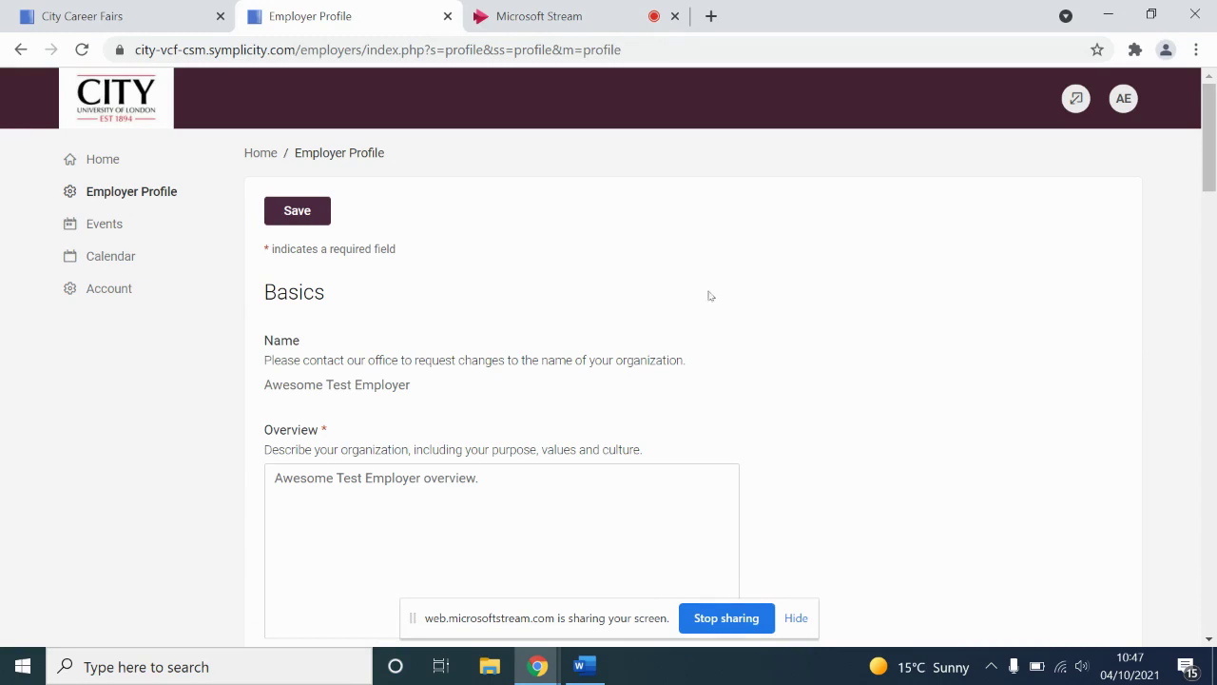
pyautogui.scroll(-1, 717, 296)
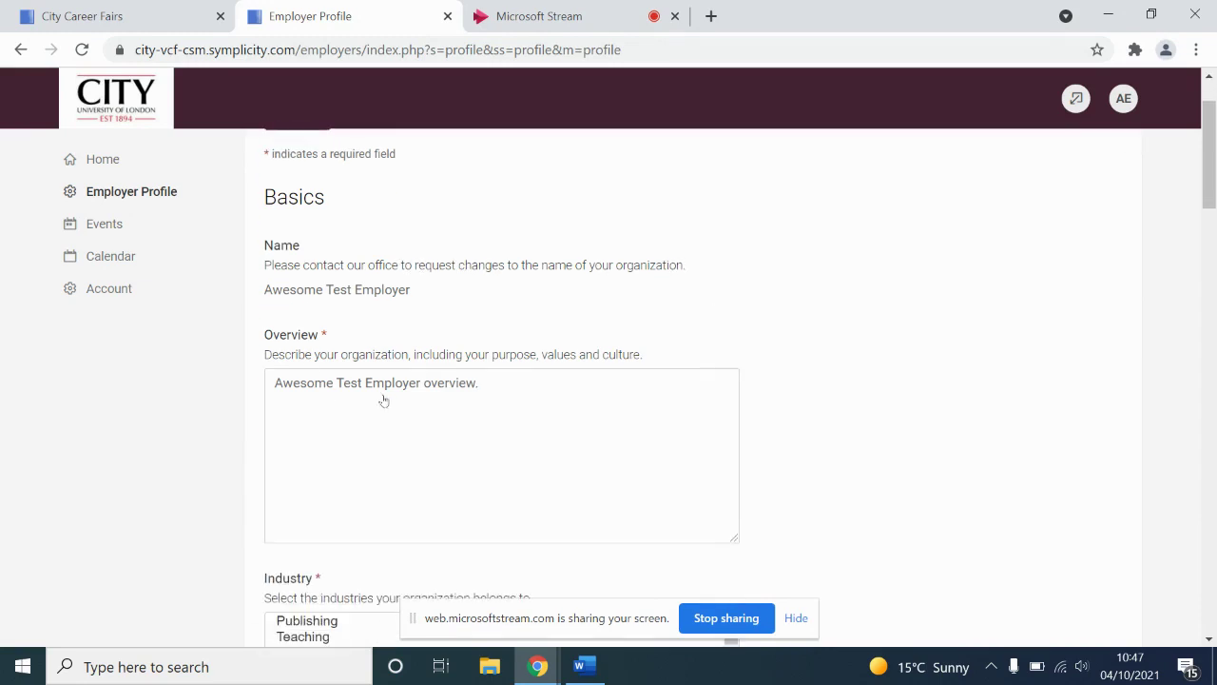
pyautogui.scroll(-2, 479, 361)
pyautogui.scroll(-3, 514, 375)
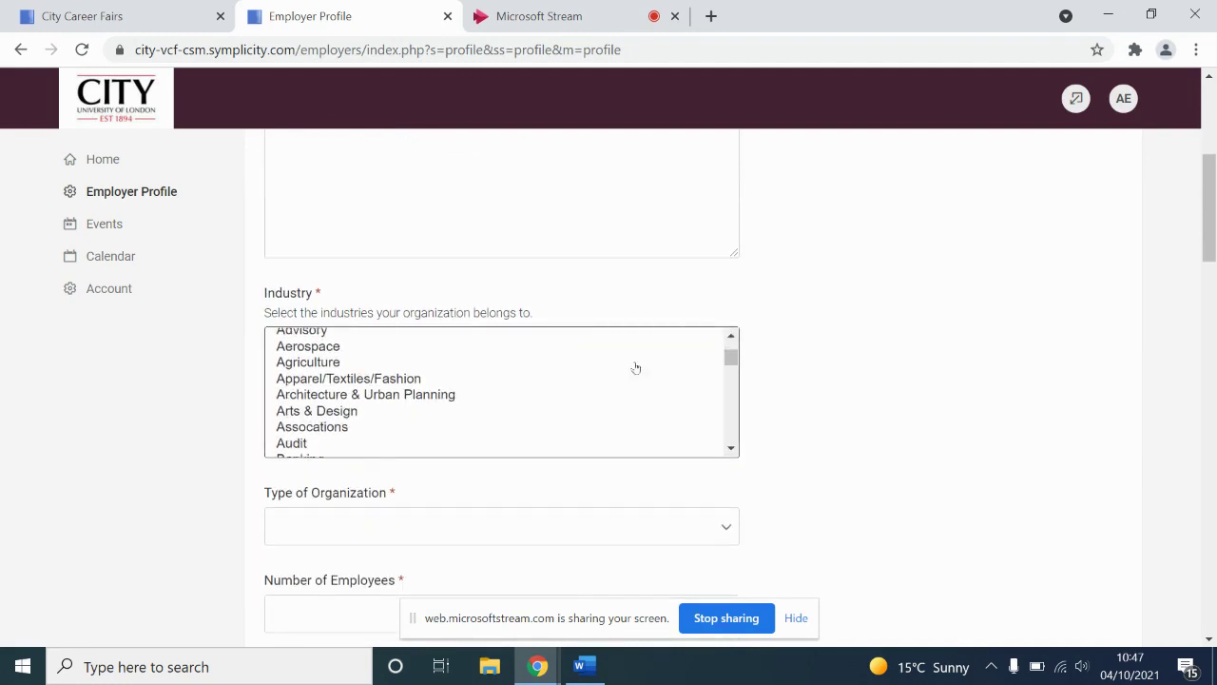
pyautogui.scroll(-1, 828, 388)
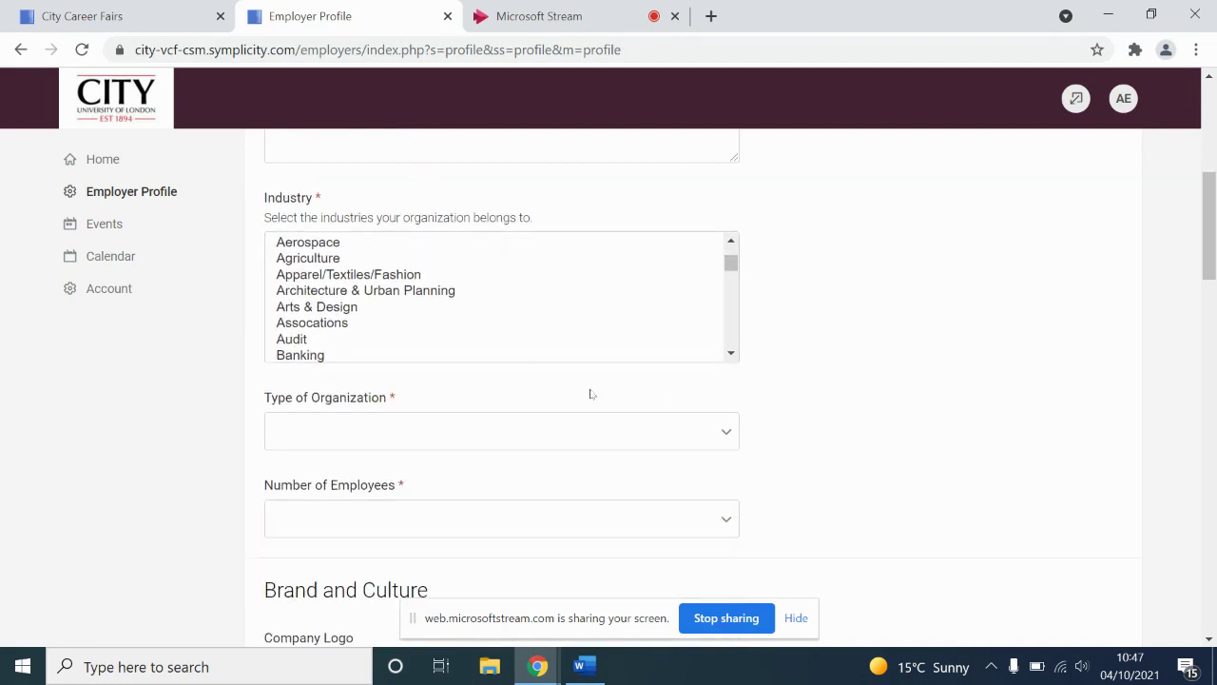
pyautogui.scroll(-2, 897, 348)
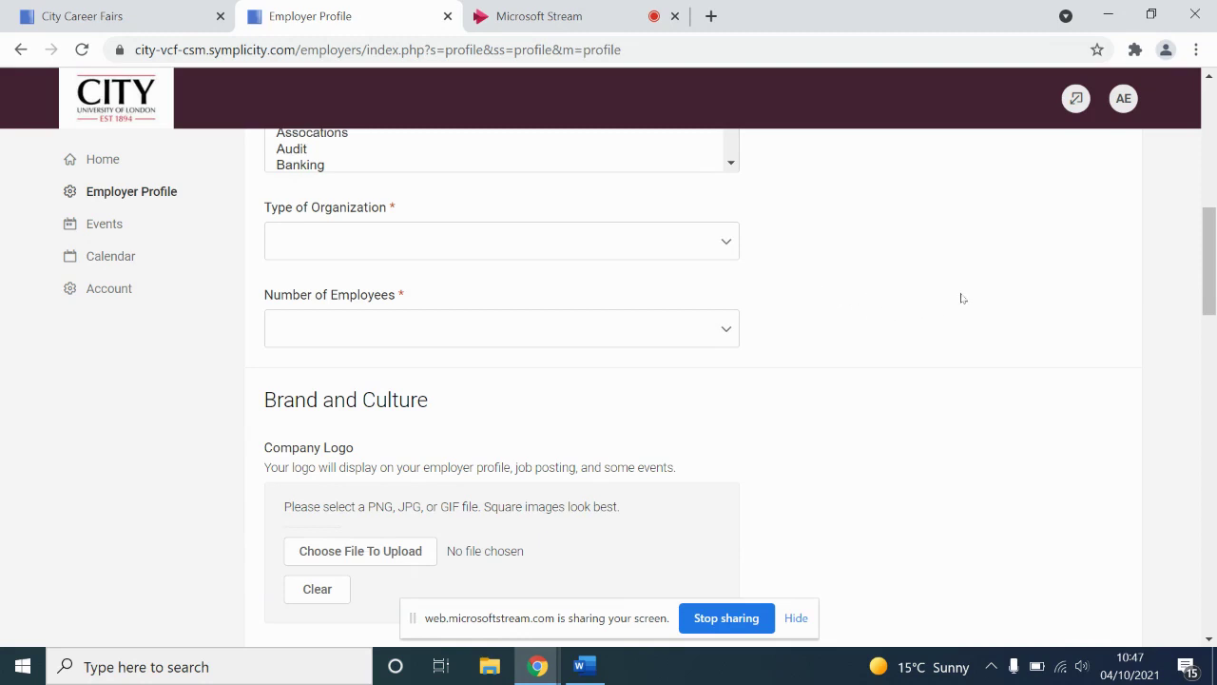
pyautogui.scroll(-1, 963, 297)
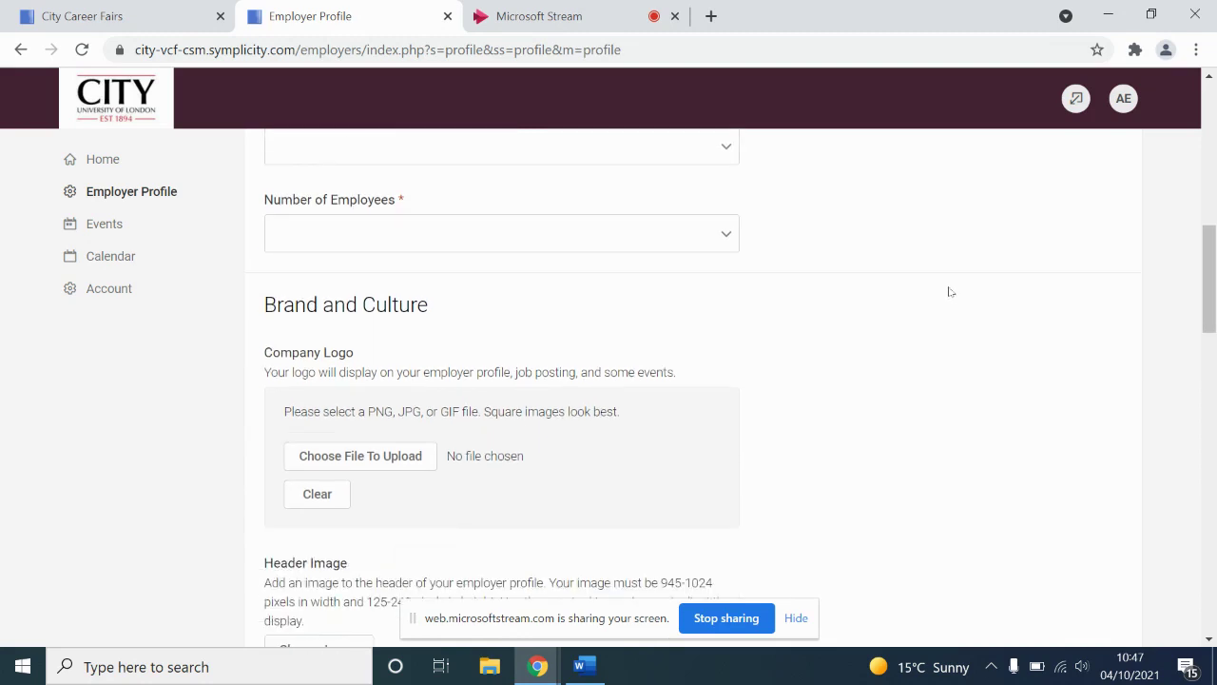
# Step: Examine the Brand and Culture section of the employer profile, covering company logo, header image and YouTube videos
pyautogui.scroll(-1, 948, 291)
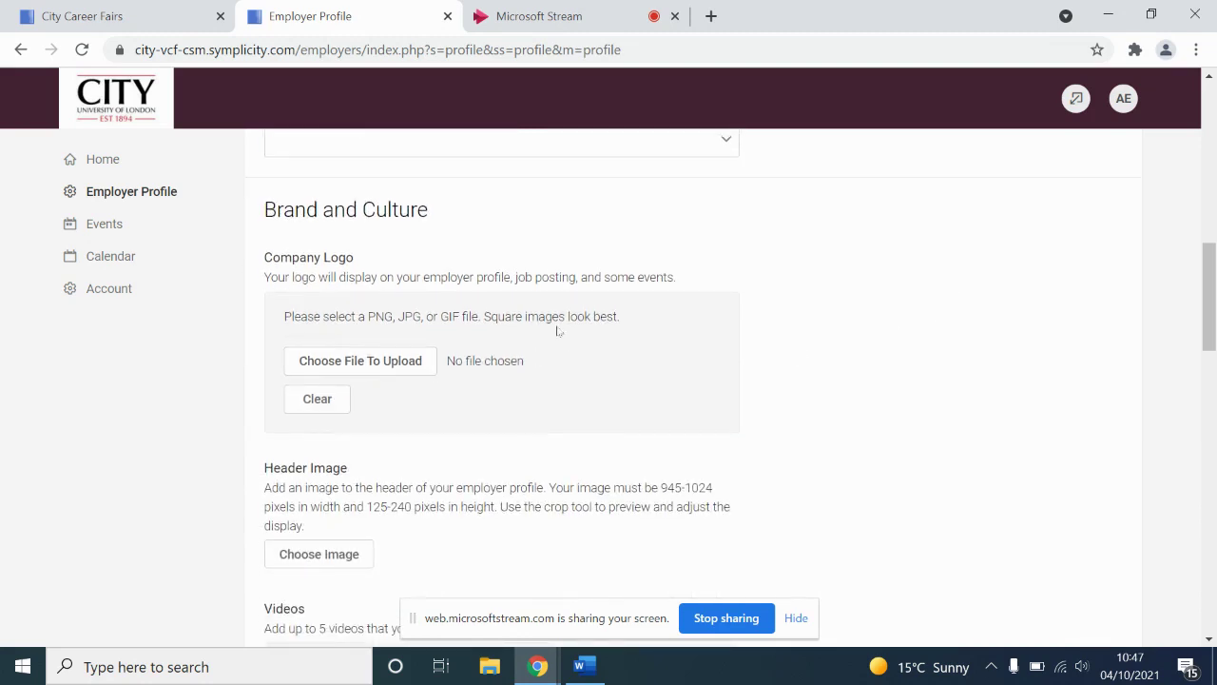
pyautogui.scroll(-1, 580, 328)
pyautogui.scroll(-1, 580, 331)
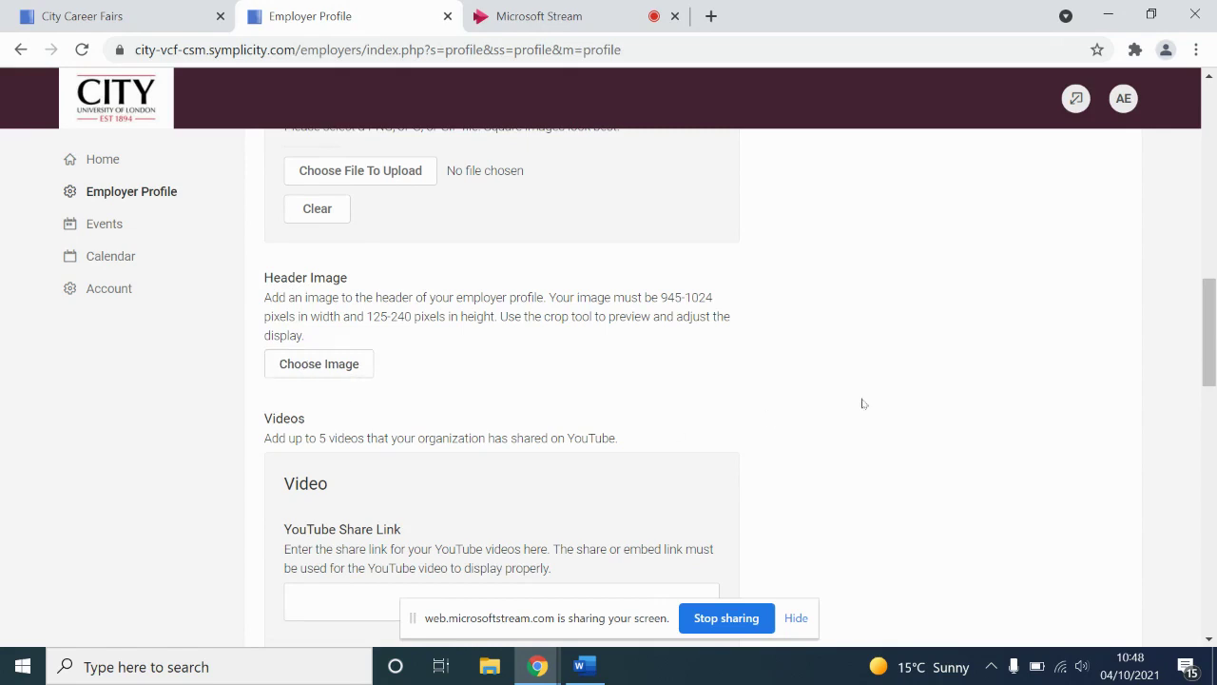
pyautogui.scroll(-1, 582, 320)
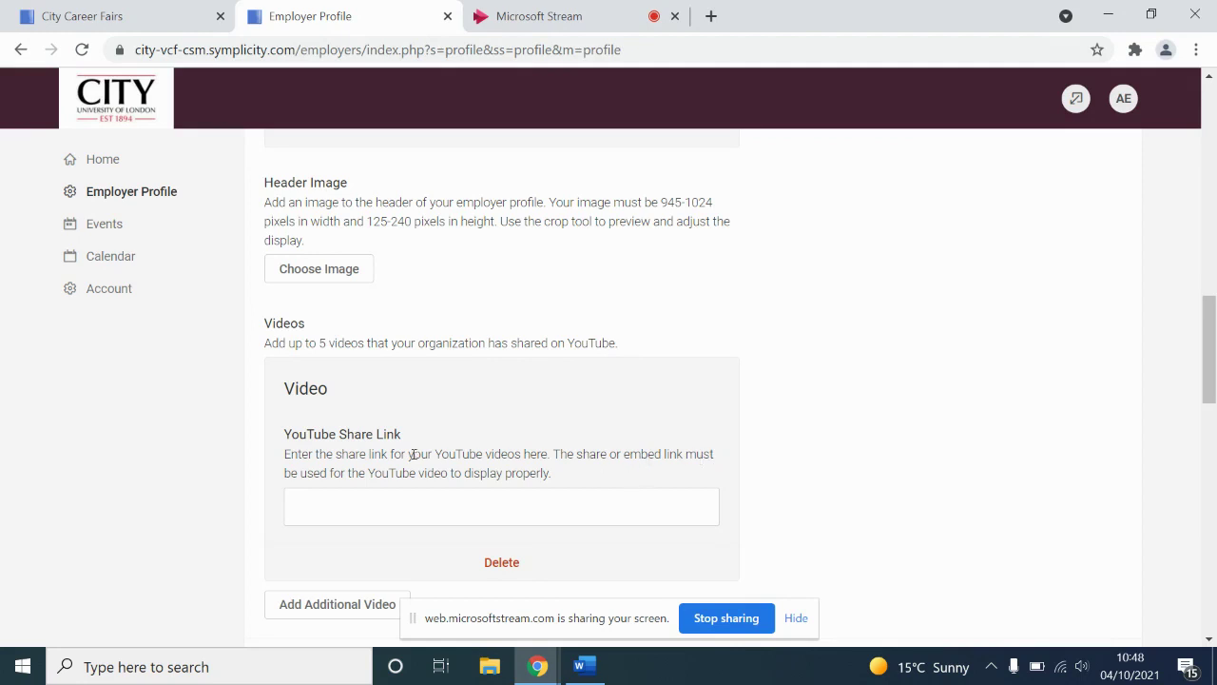
pyautogui.click(456, 503)
pyautogui.scroll(-2, 457, 503)
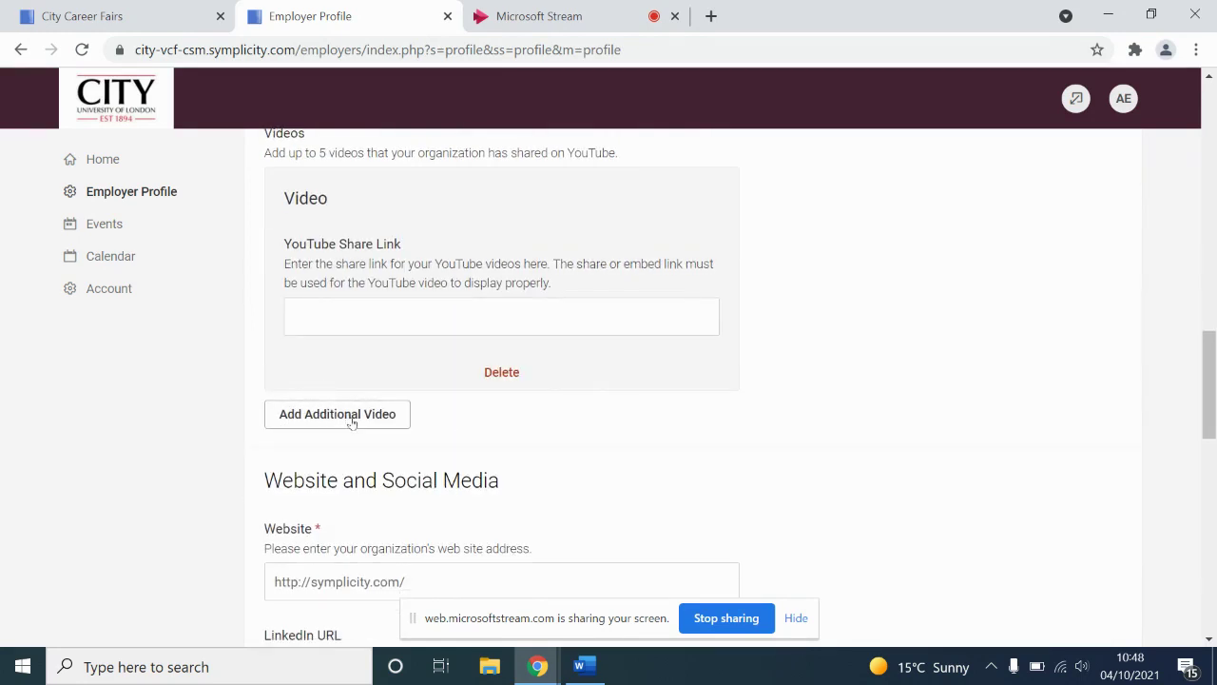
# Step: Review the profile's Website and Social Media and Location fields through to the end of the form, and return to its beginning
pyautogui.scroll(-2, 837, 351)
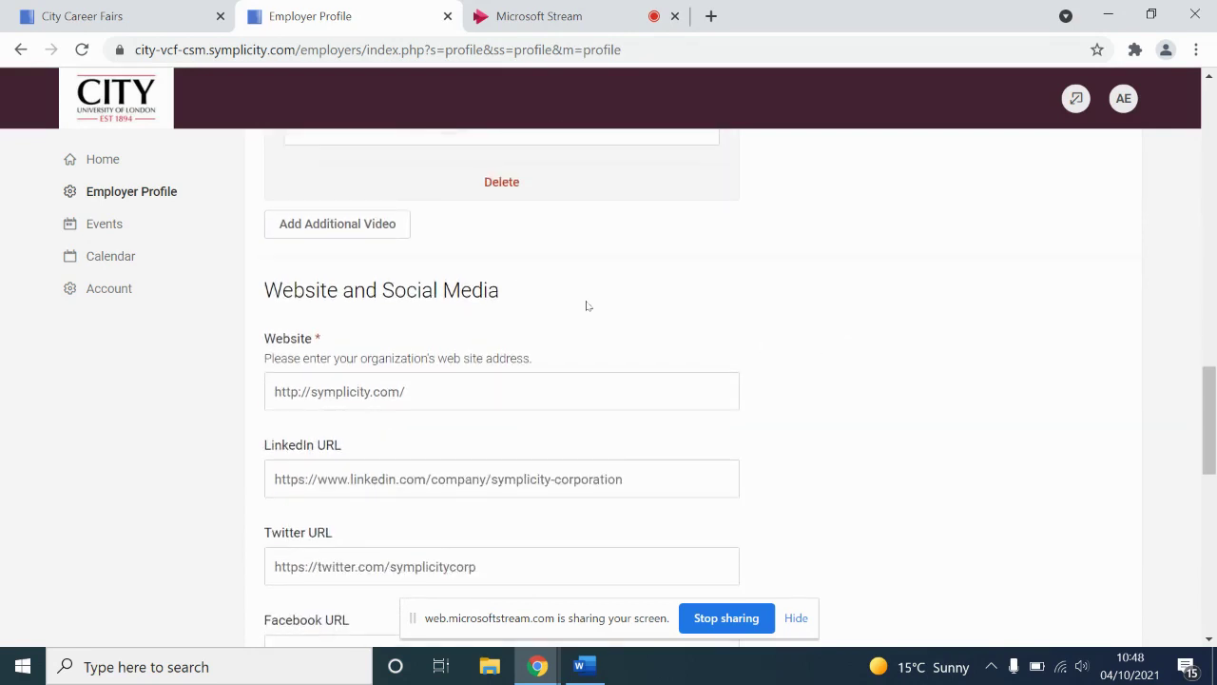
pyautogui.scroll(-2, 585, 303)
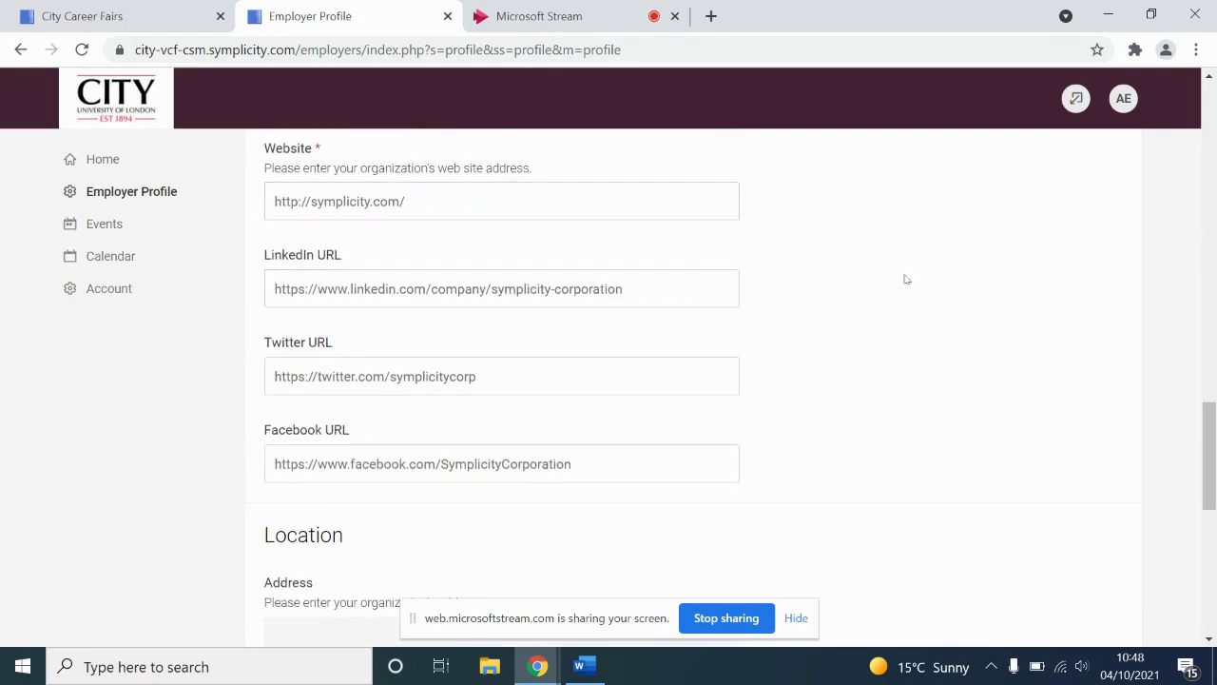
pyautogui.scroll(-7, 901, 275)
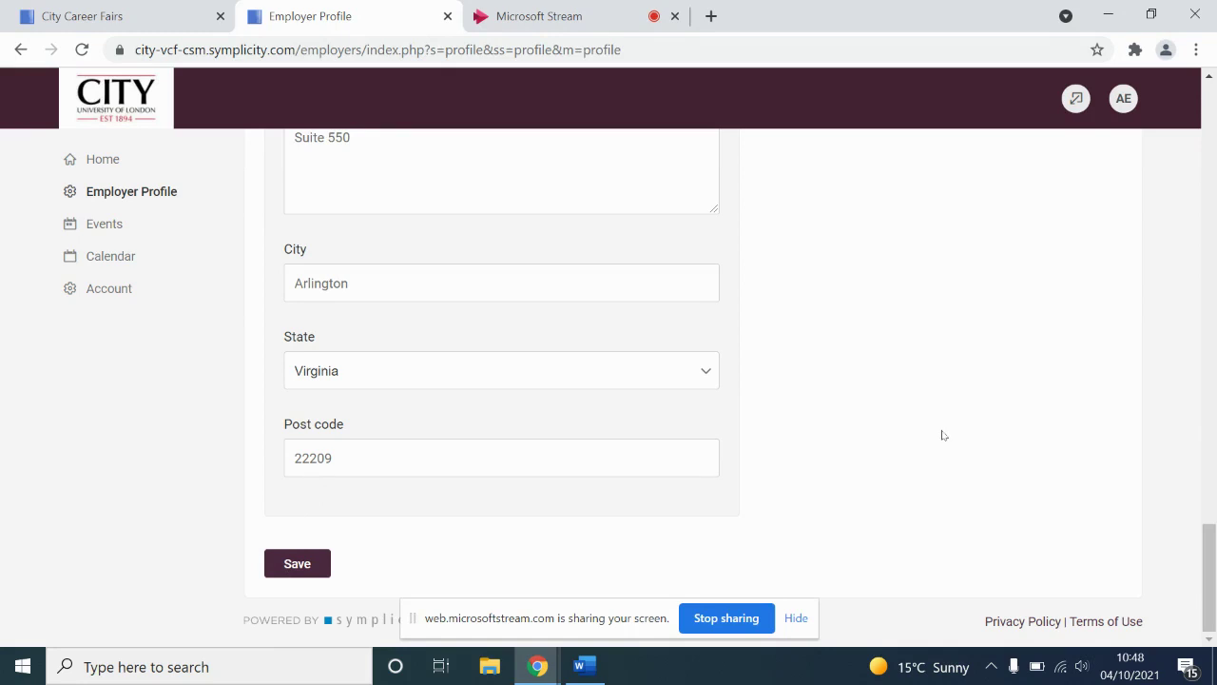
pyautogui.scroll(12, 944, 434)
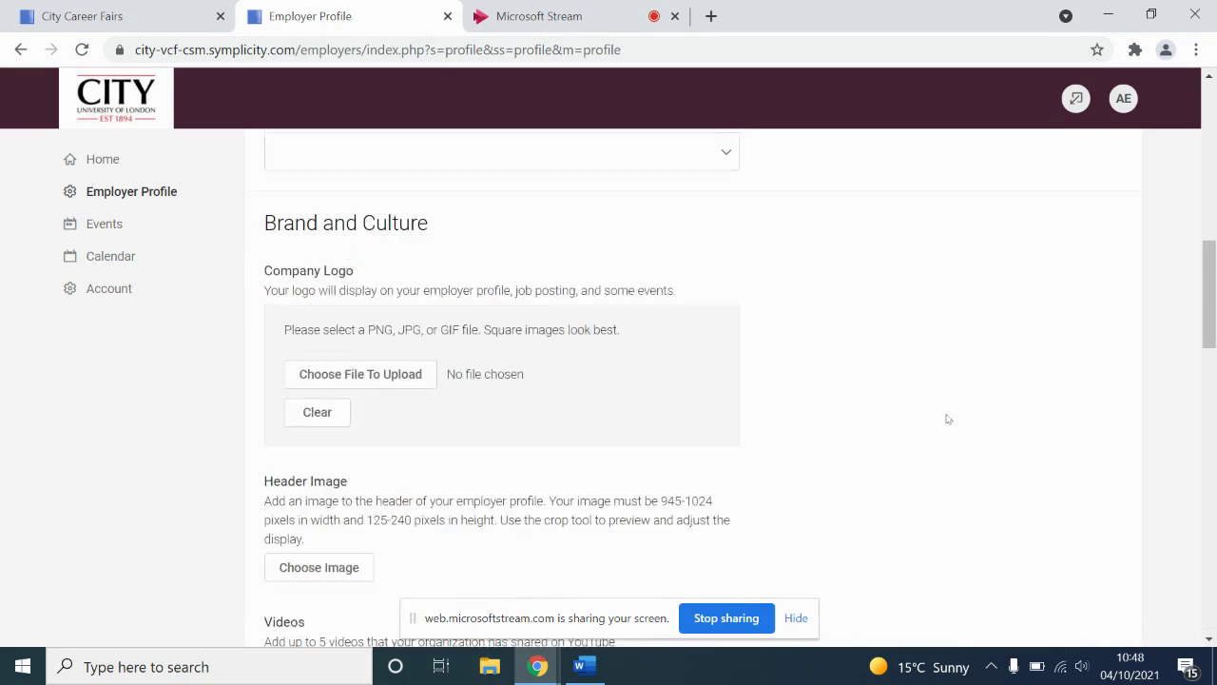
pyautogui.scroll(12, 944, 417)
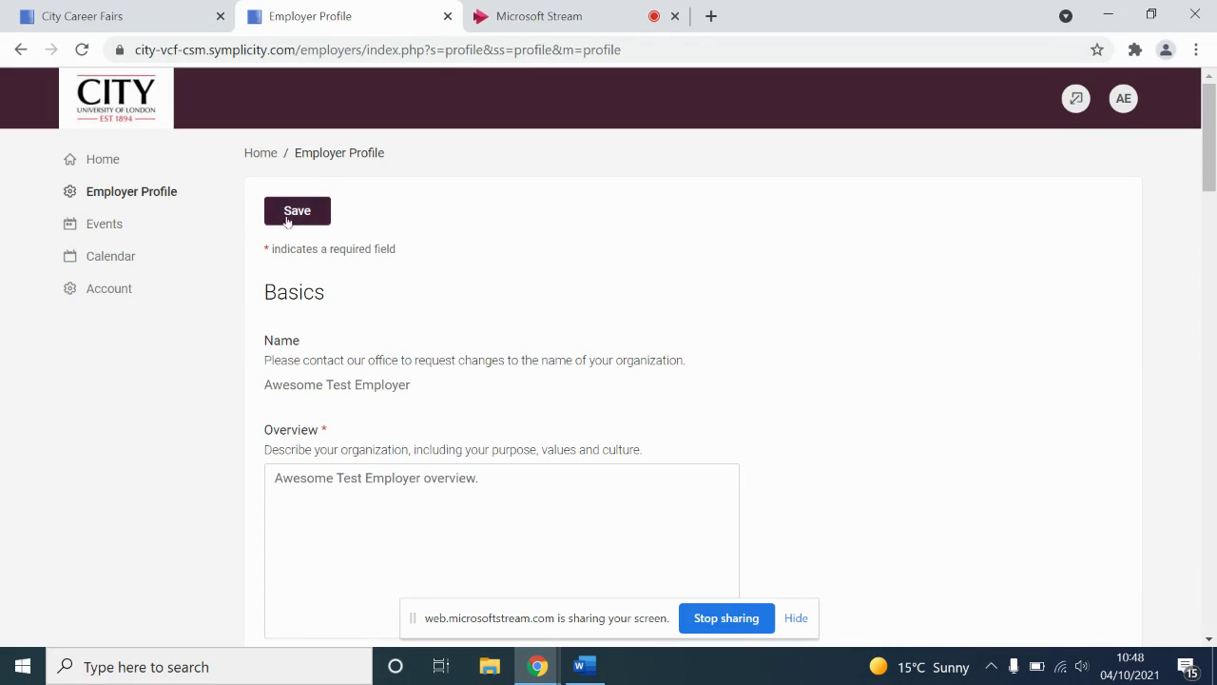
# Step: Go back to the home page, look at Attend Events, and open the Career Fairs list under Events
pyautogui.click(101, 168)
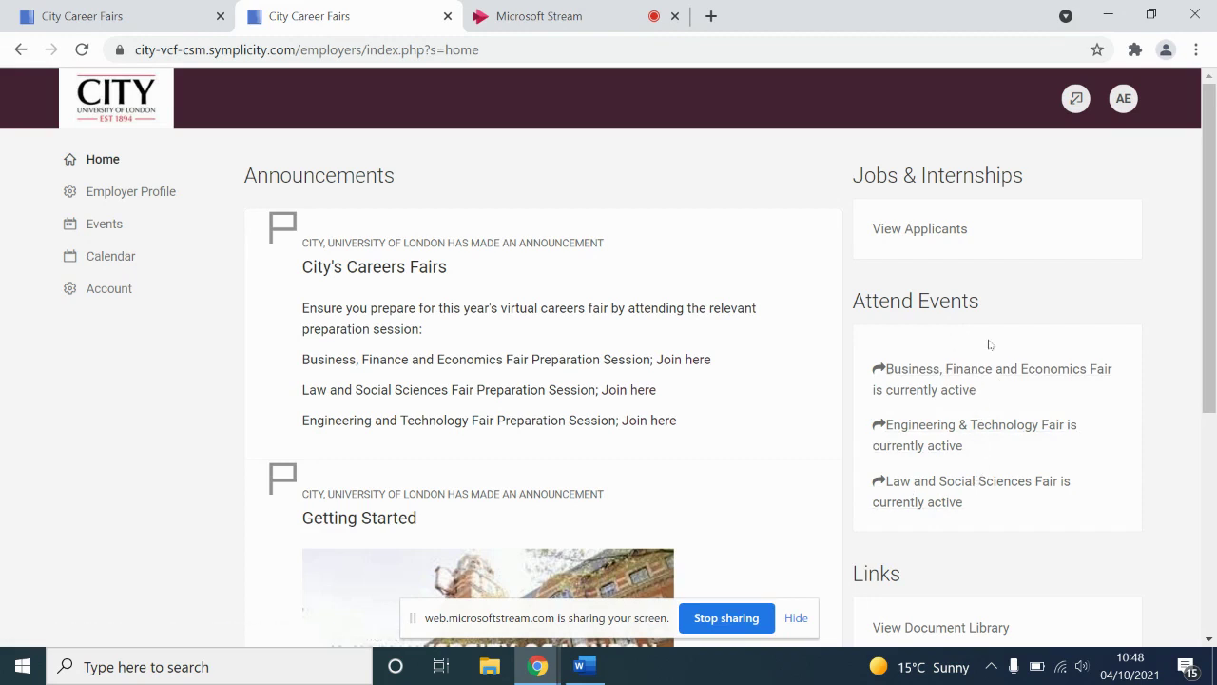
pyautogui.moveTo(854, 295); pyautogui.dragTo(941, 302)
pyautogui.click(941, 303)
pyautogui.click(190, 229)
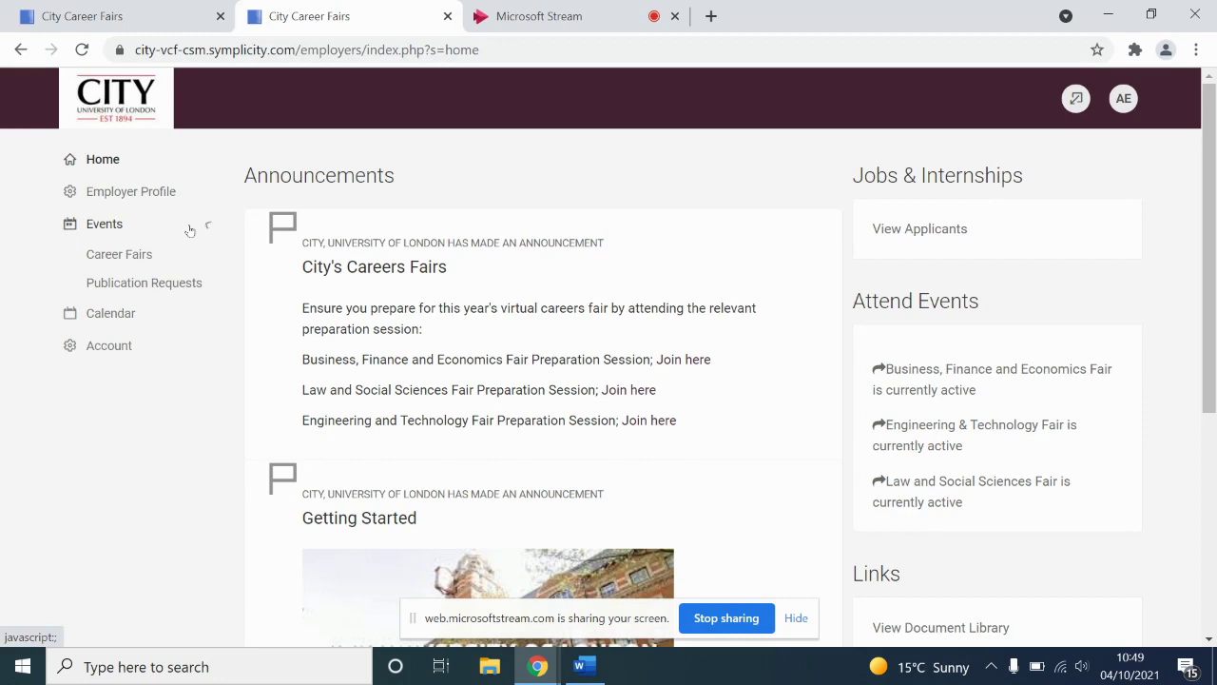
pyautogui.click(114, 255)
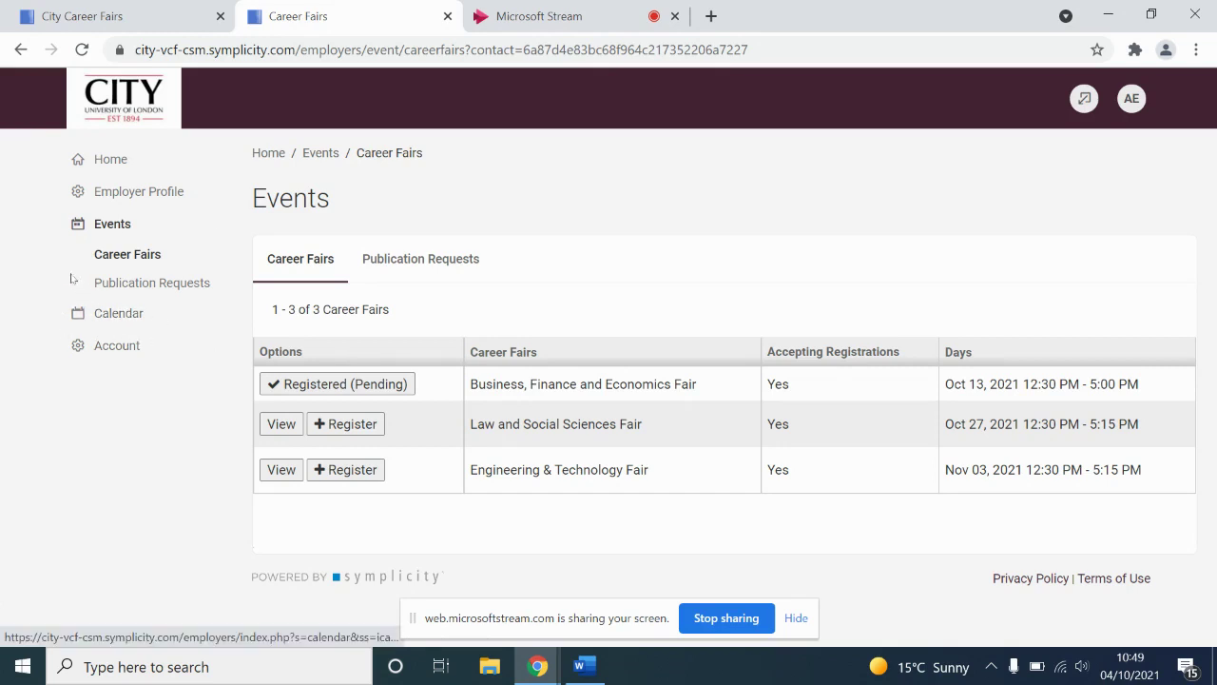
# Step: Return to the home page and look at the options available under Account, collapsing them when finished
pyautogui.click(131, 166)
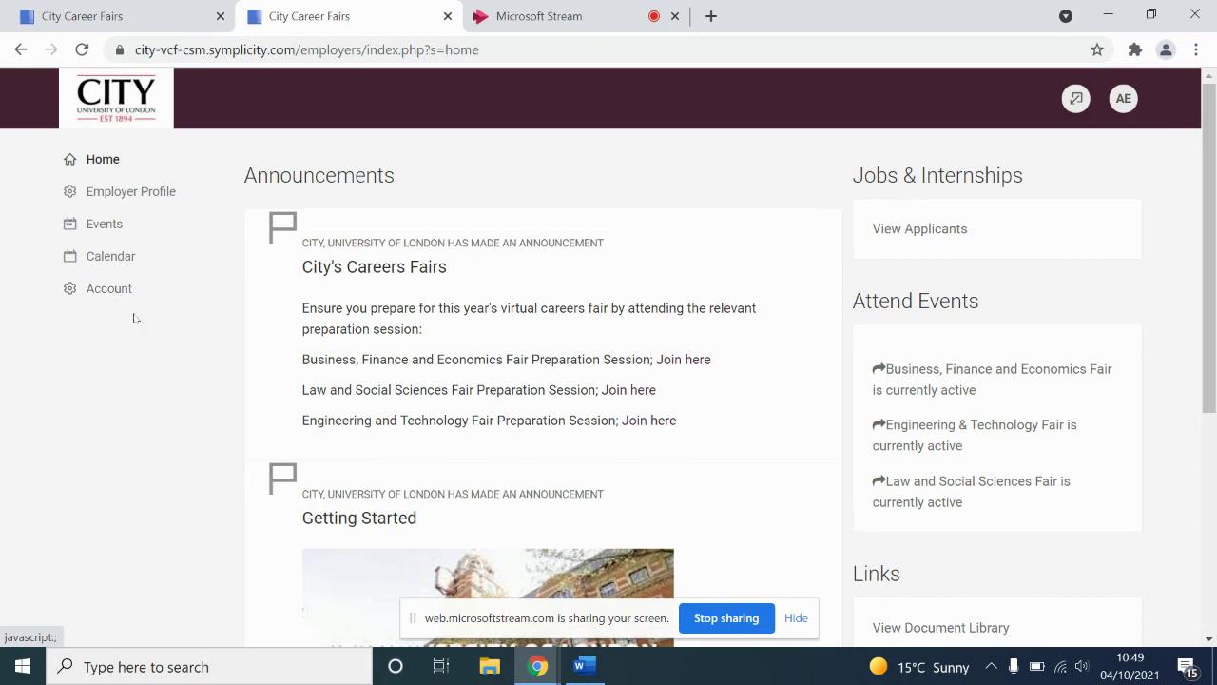
pyautogui.click(199, 296)
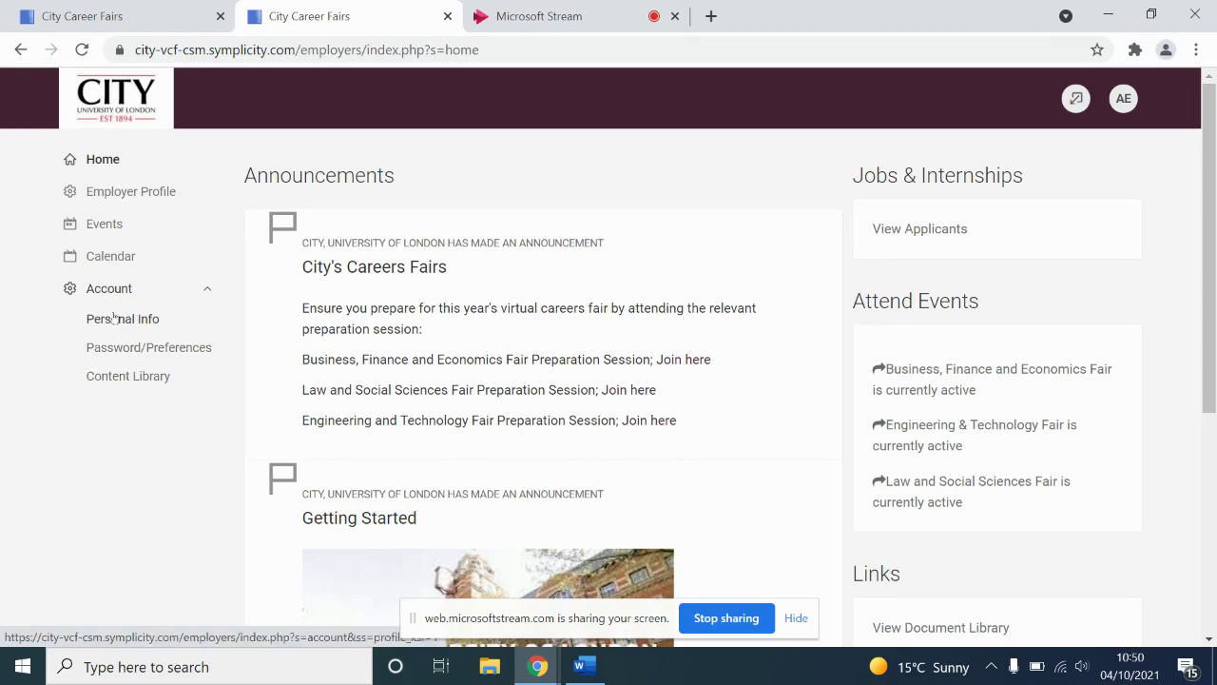
pyautogui.click(163, 295)
pyautogui.click(163, 295)
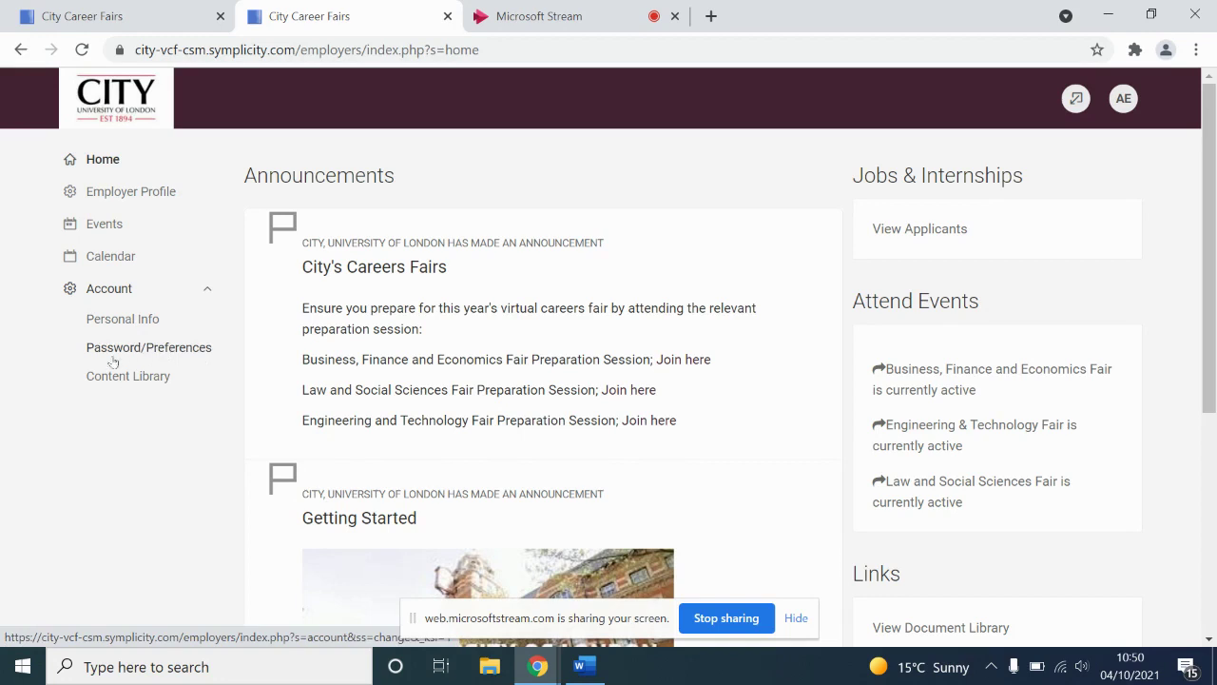
pyautogui.click(150, 301)
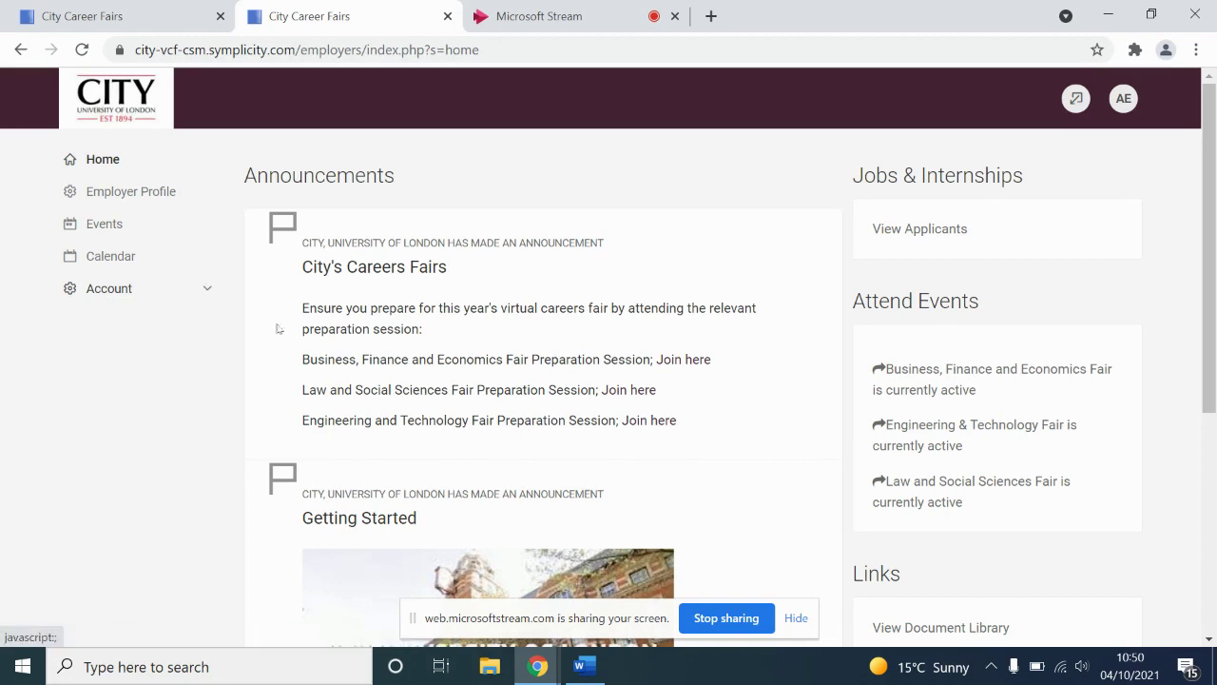
# Step: View the Tools and Account options of the signed-in user's profile icon, and close them
pyautogui.rightClick(921, 120)
pyautogui.click(900, 101)
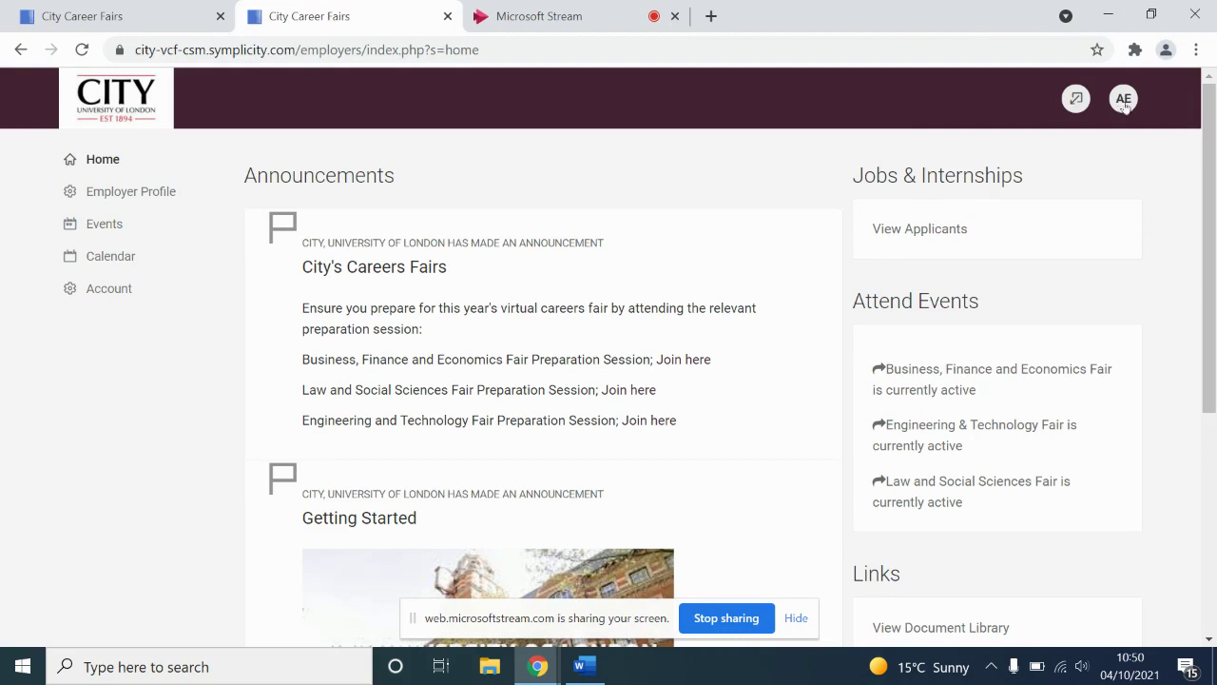
pyautogui.click(1123, 101)
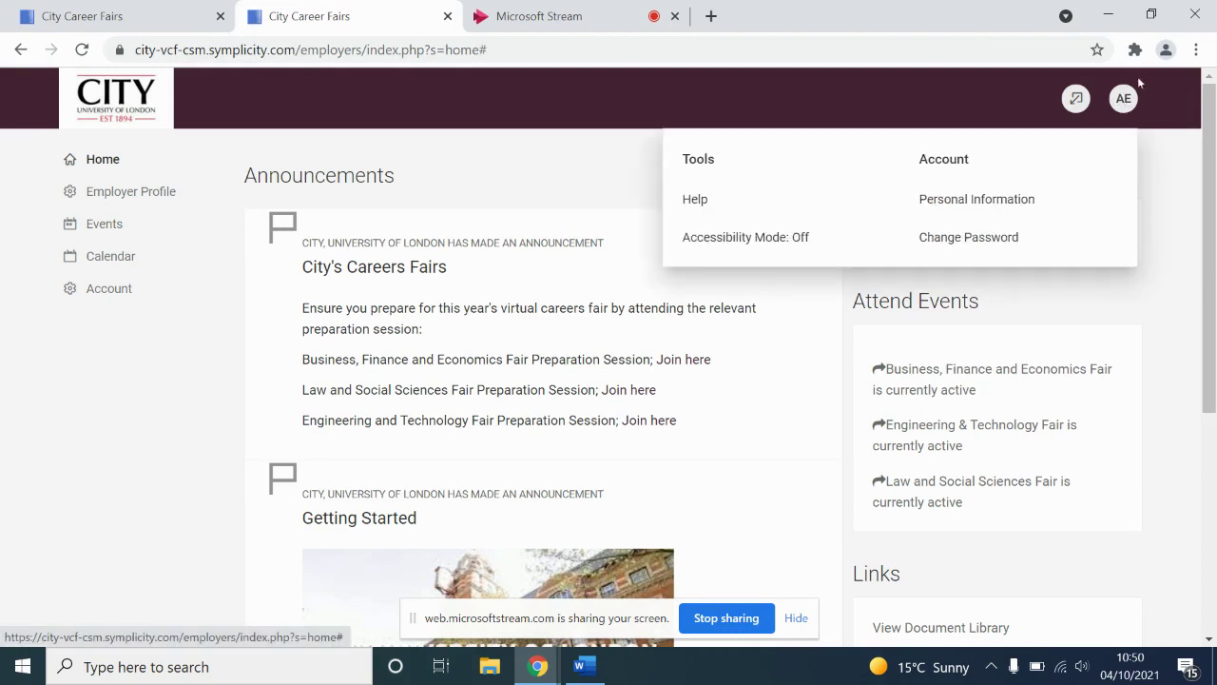
pyautogui.click(1160, 172)
# Step: Open the account's Personal Info page and examine the salutation, picture, name, suffix, title and division fields
pyautogui.click(124, 291)
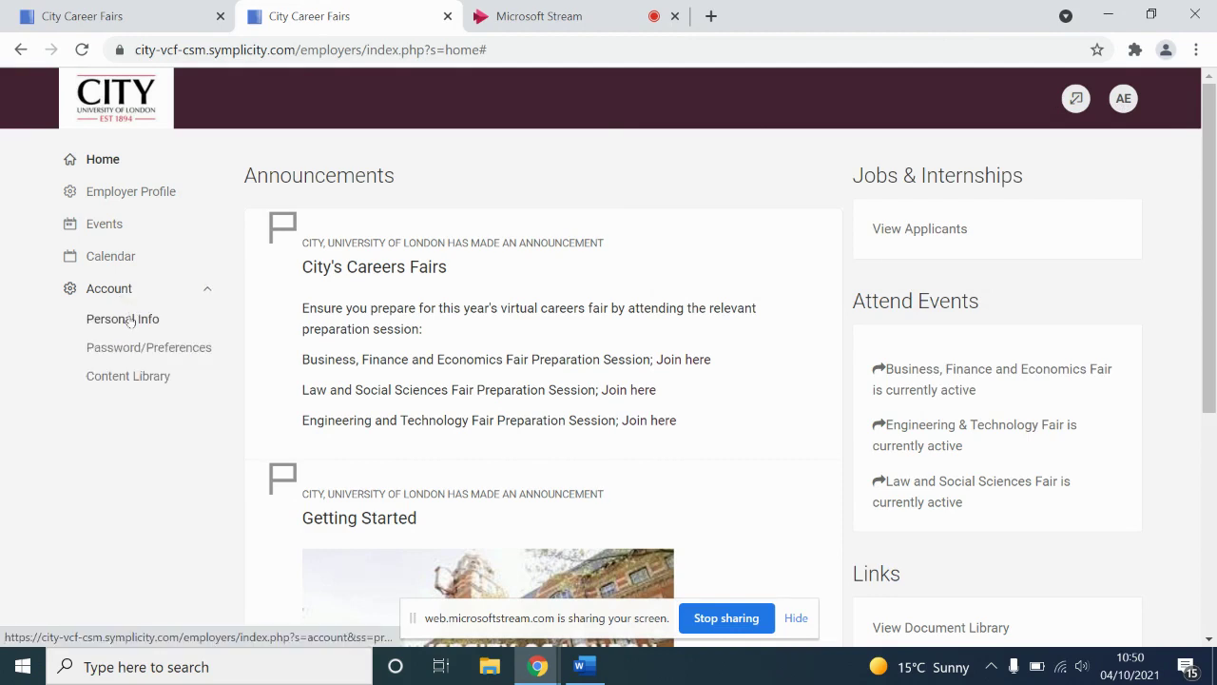
pyautogui.click(123, 324)
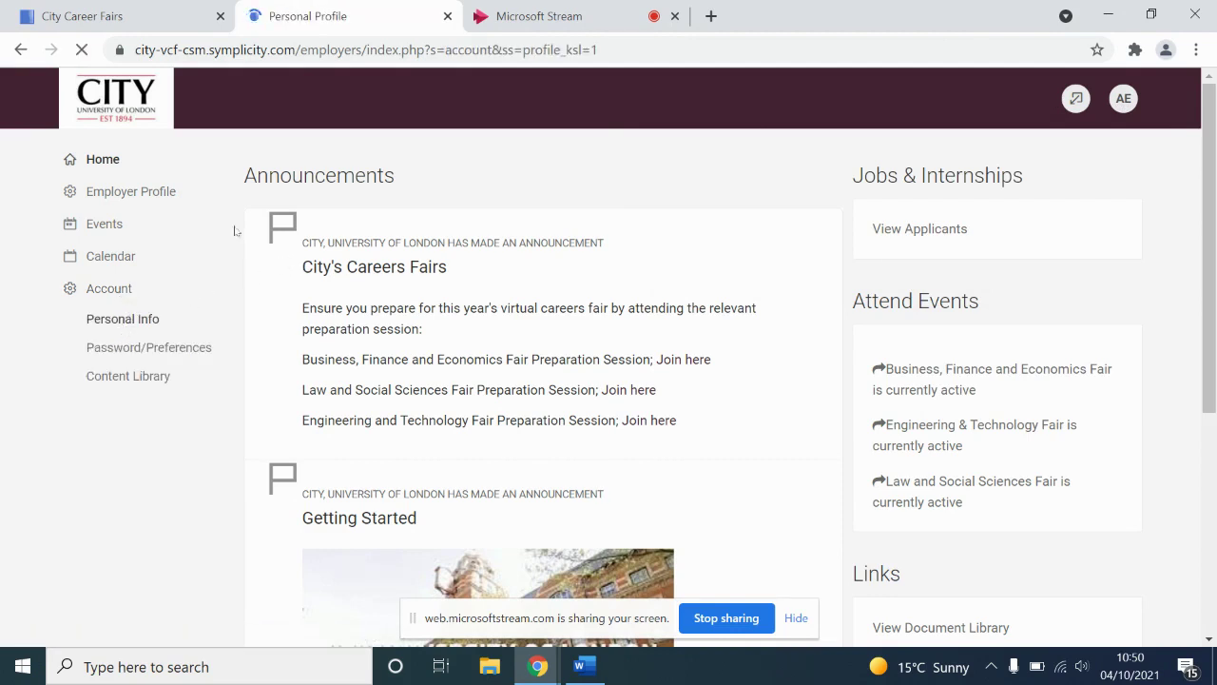
pyautogui.scroll(-1, 701, 294)
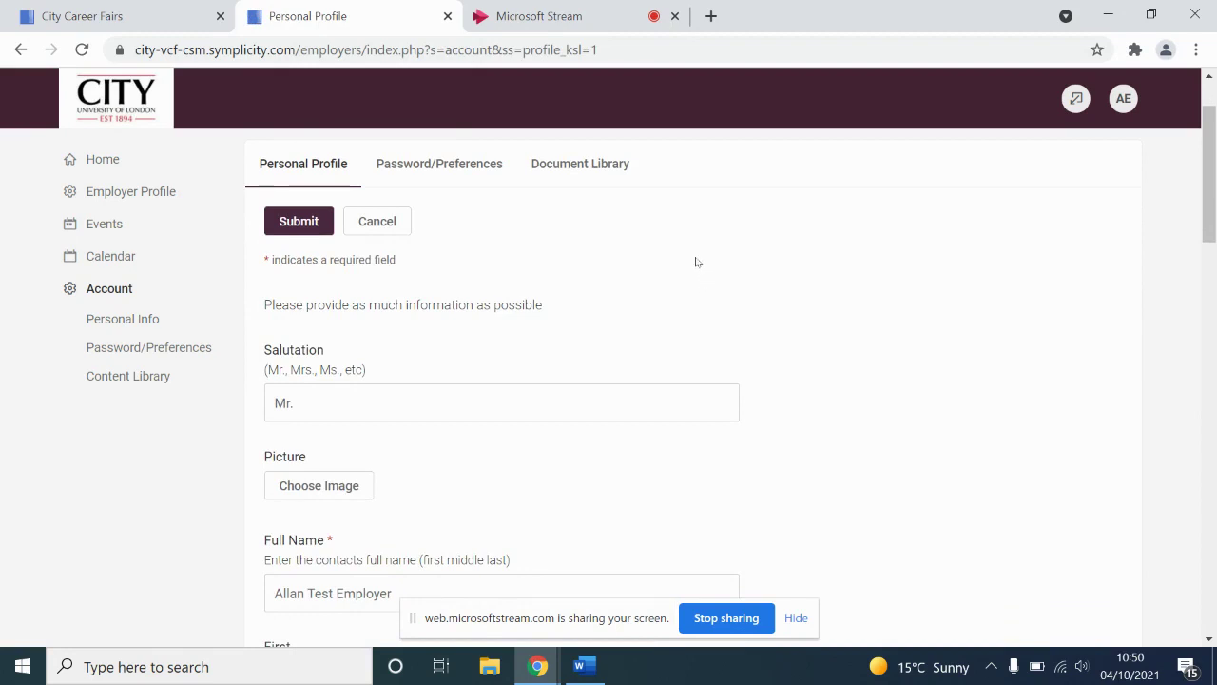
pyautogui.scroll(-1, 691, 260)
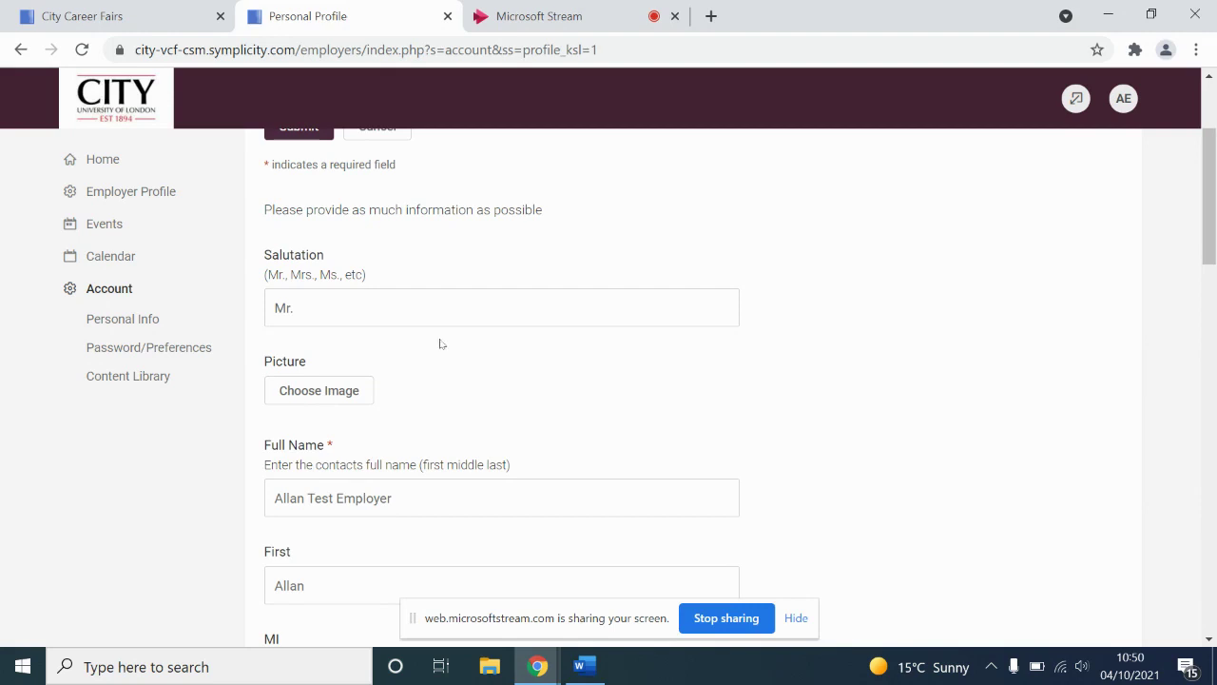
pyautogui.scroll(-1, 441, 343)
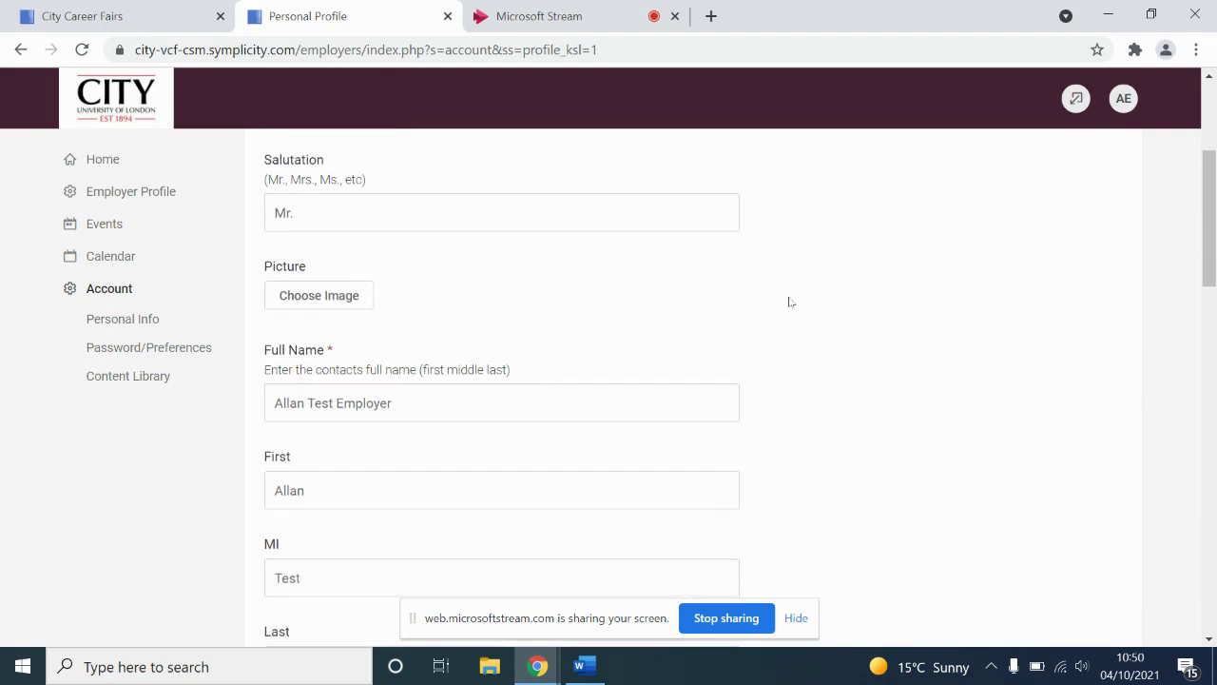
pyautogui.scroll(-4, 794, 297)
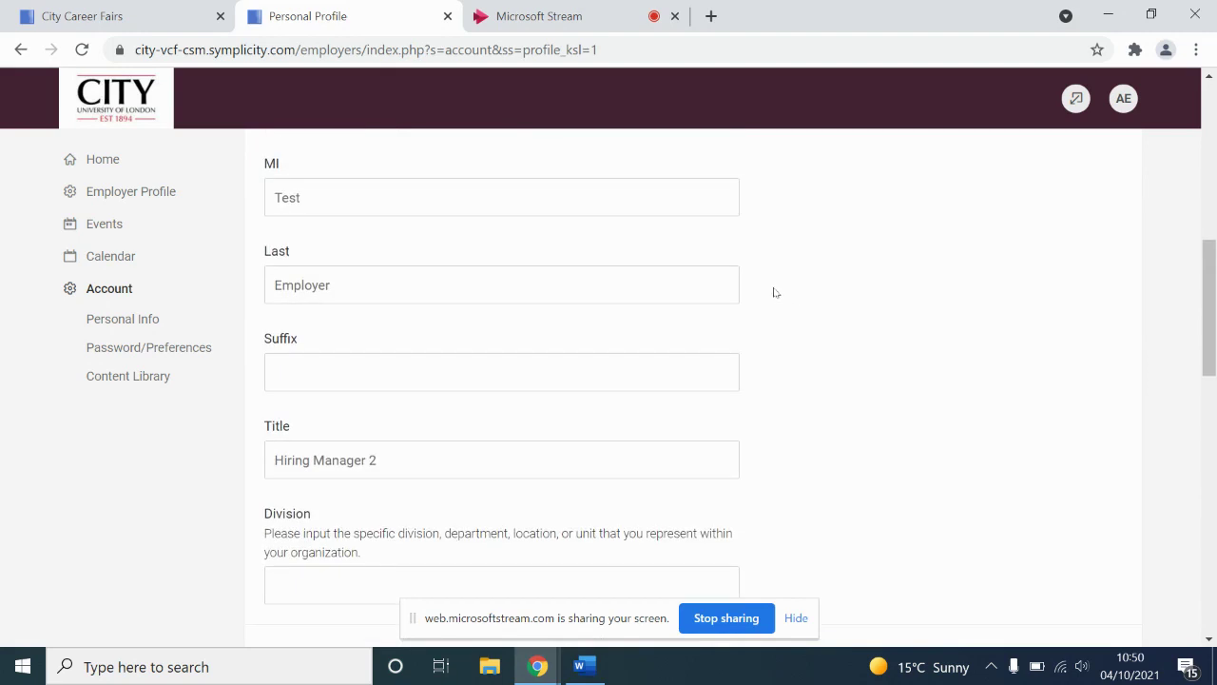
pyautogui.scroll(-1, 769, 289)
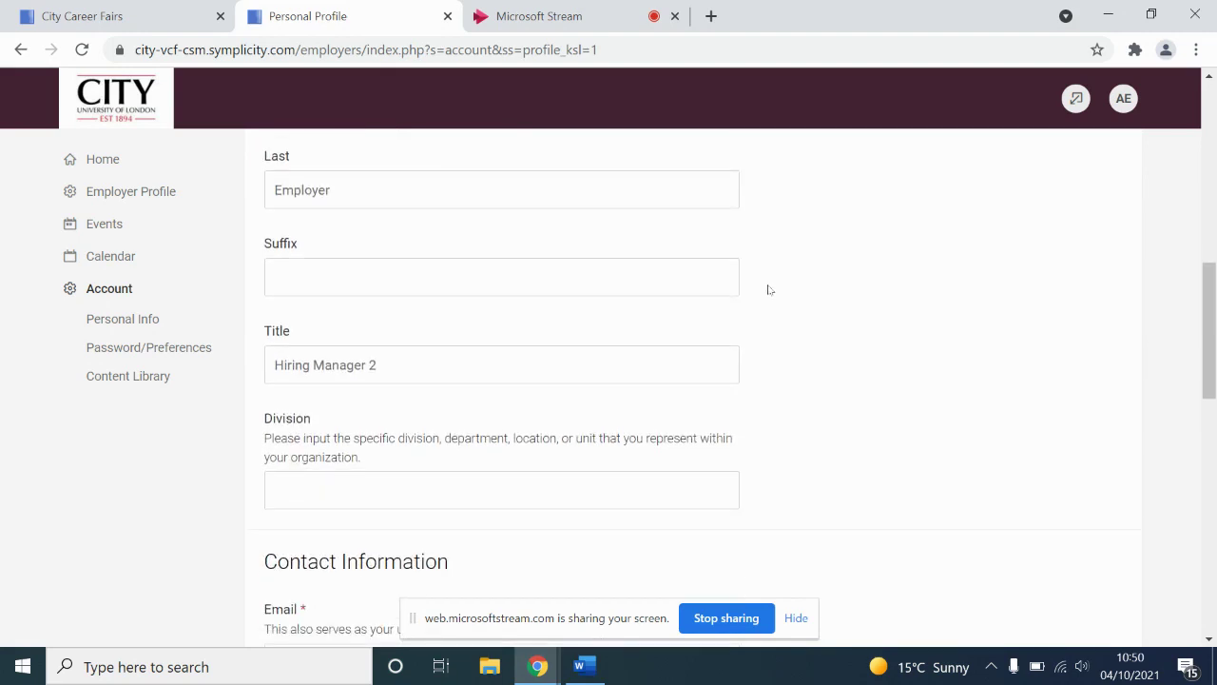
# Step: Examine the Contact Information fields for email, phone and address, and return to the beginning of the personal profile
pyautogui.scroll(-1, 769, 289)
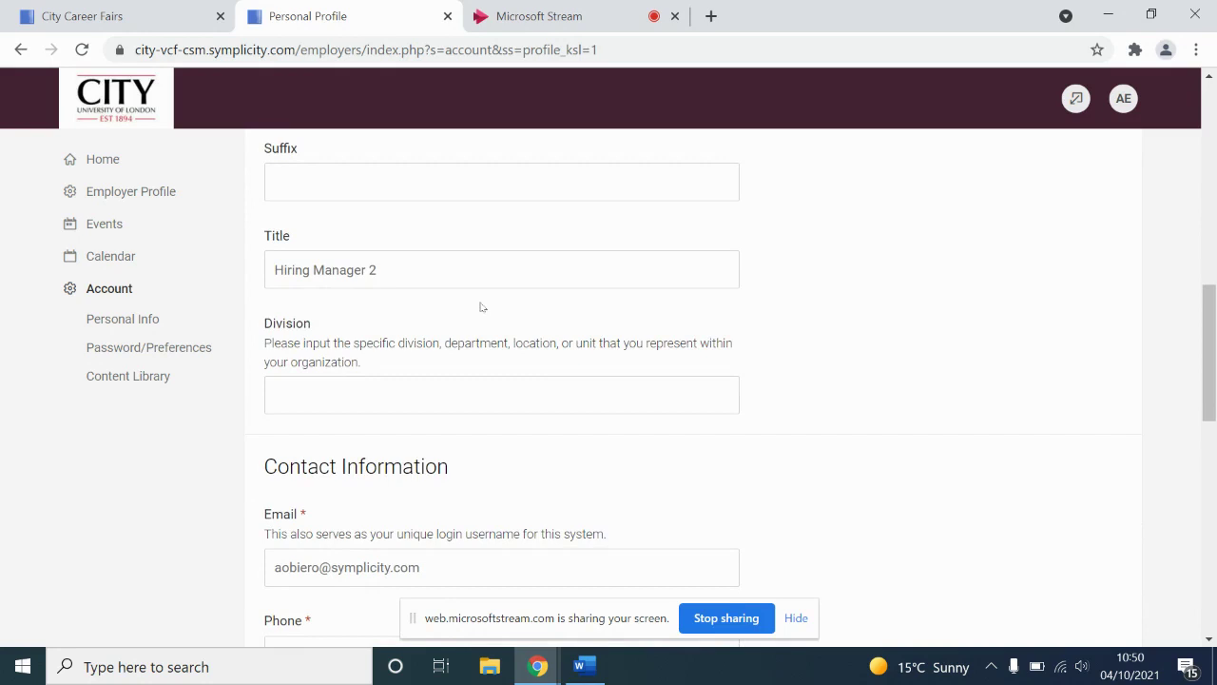
pyautogui.scroll(-5, 491, 296)
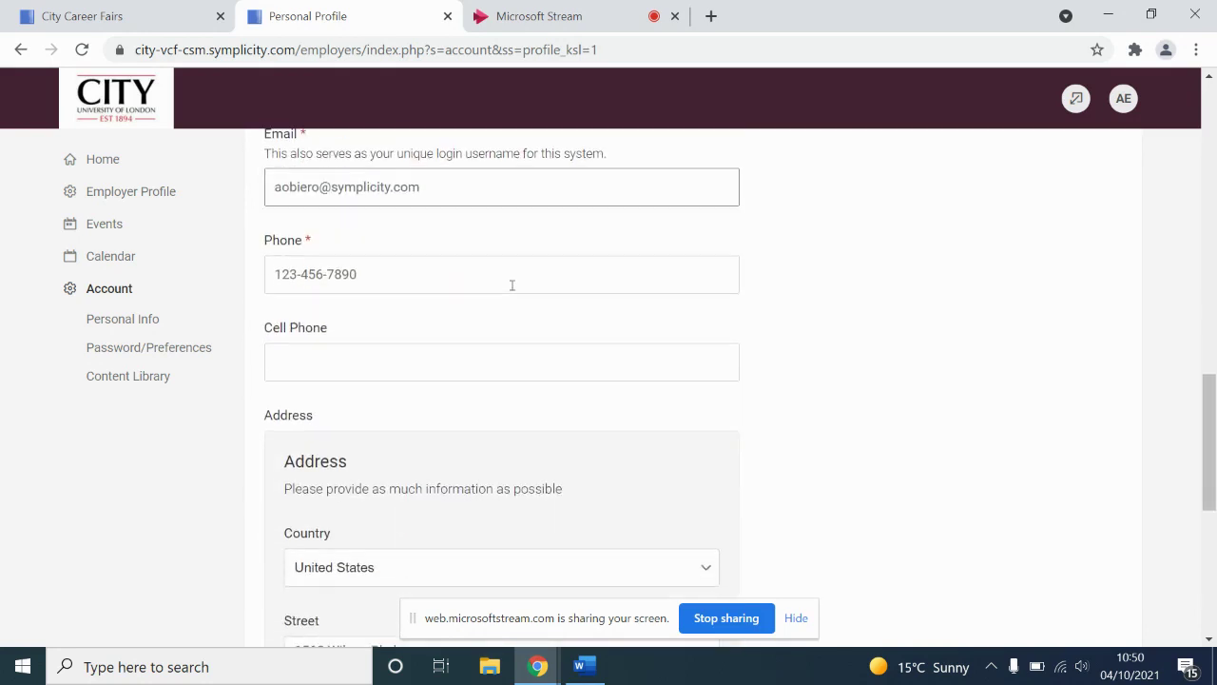
pyautogui.scroll(-4, 511, 285)
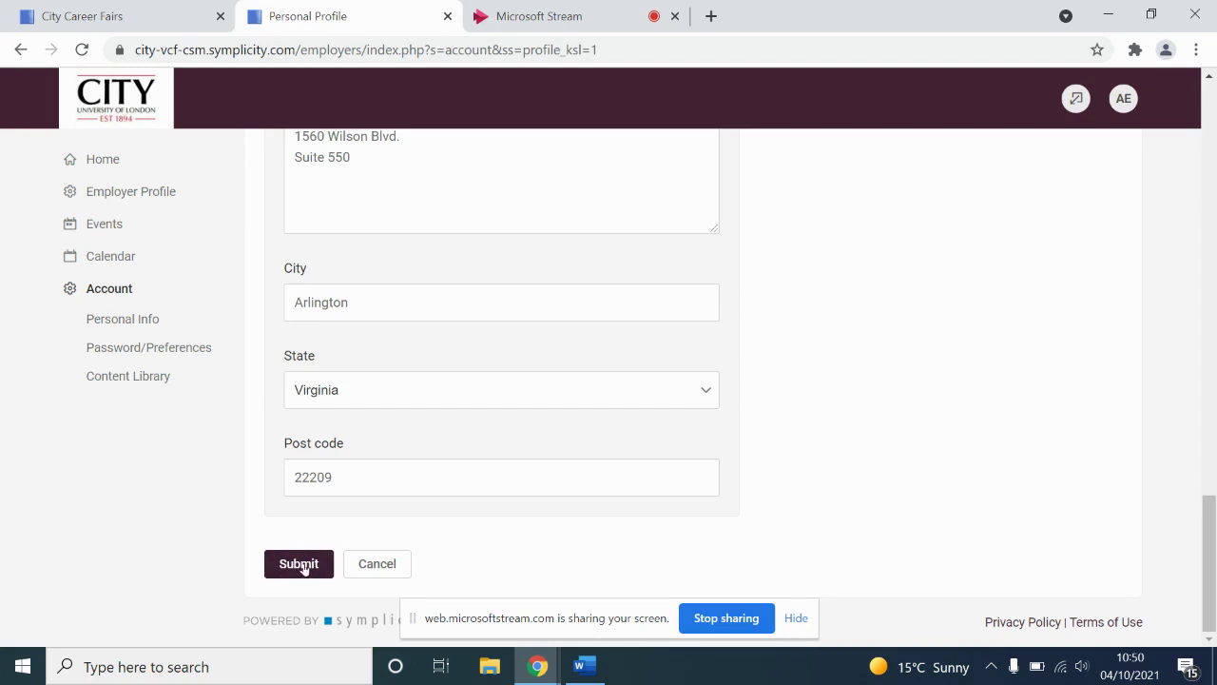
pyautogui.scroll(15, 303, 566)
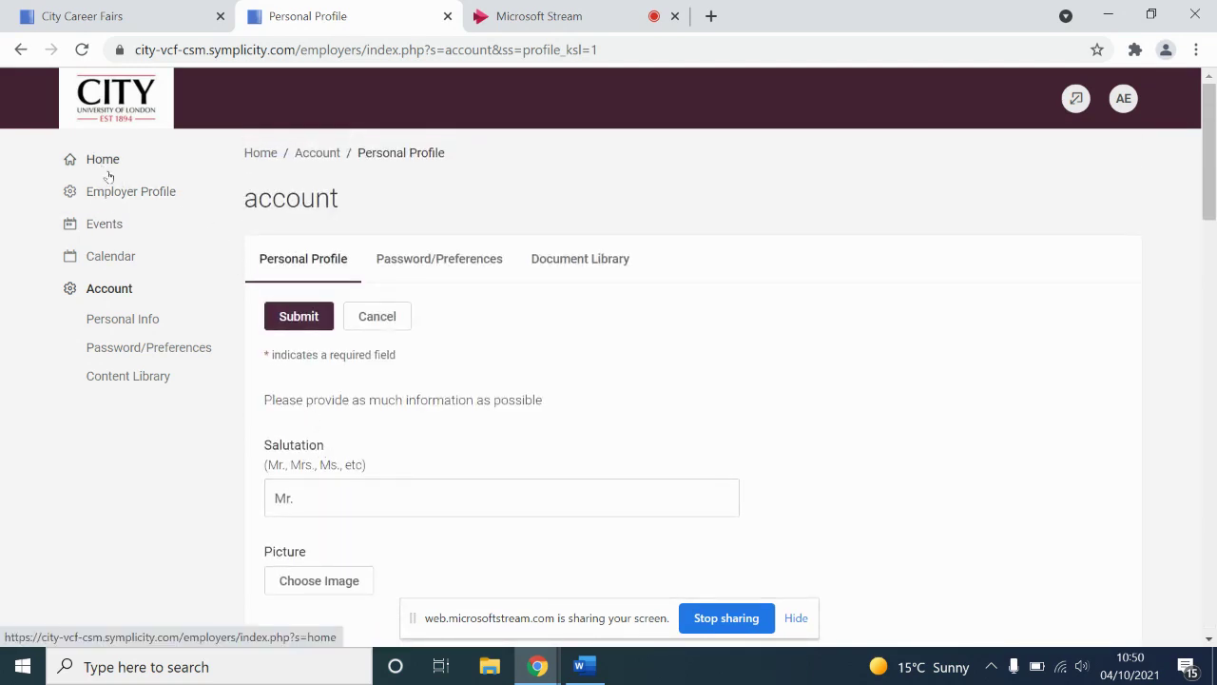
# Step: Collapse the Account options and return to the portal's home page
pyautogui.click(207, 295)
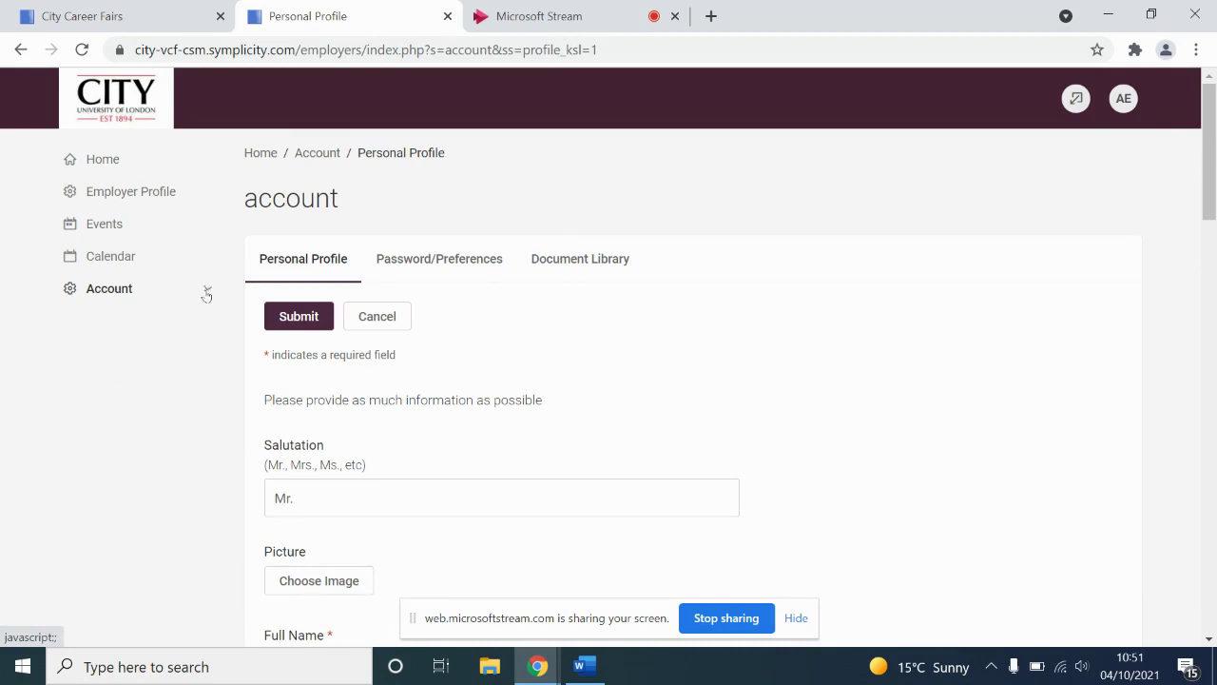
pyautogui.click(98, 160)
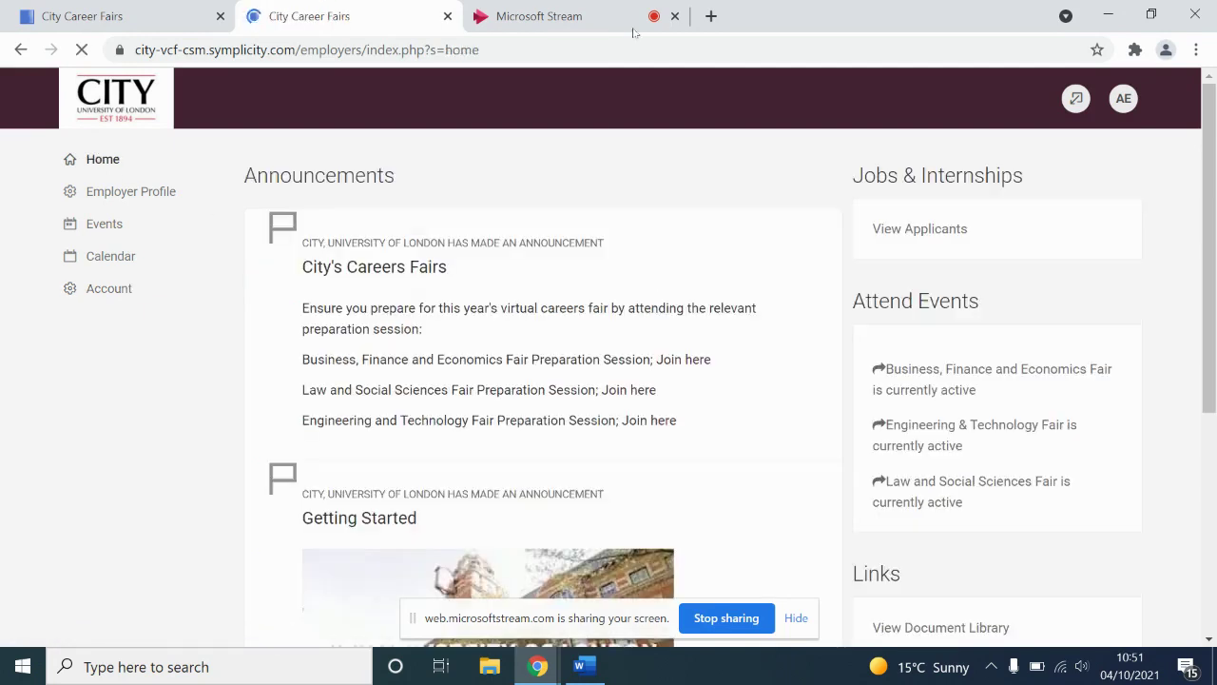
pyautogui.click(547, 16)
pyautogui.click(389, 16)
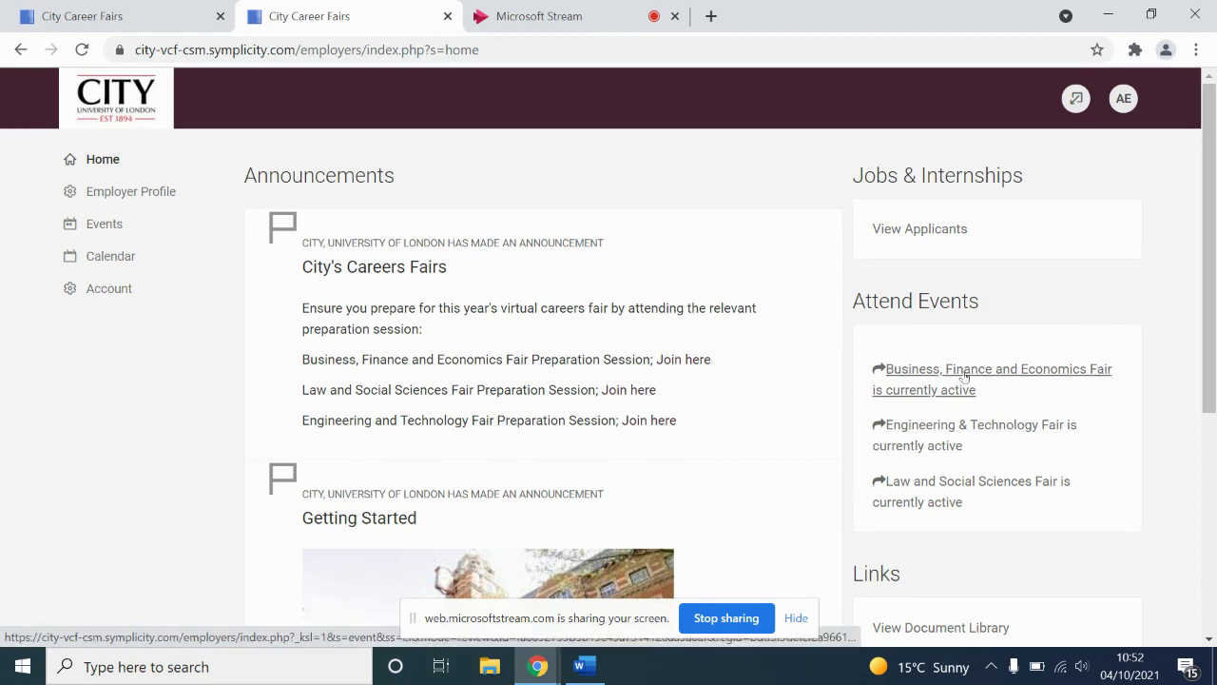
# Step: Open the Business, Finance and Economics Fair from the active events and read its overview, including the welcome text and countdown
pyautogui.click(205, 227)
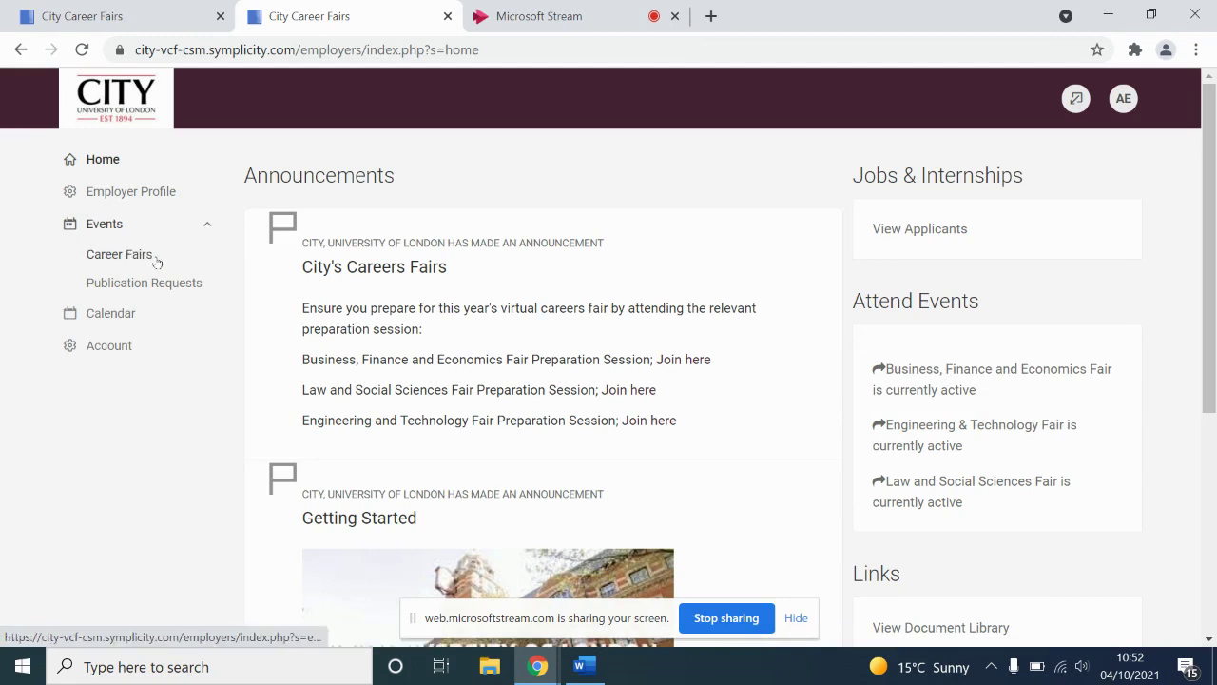
pyautogui.click(936, 388)
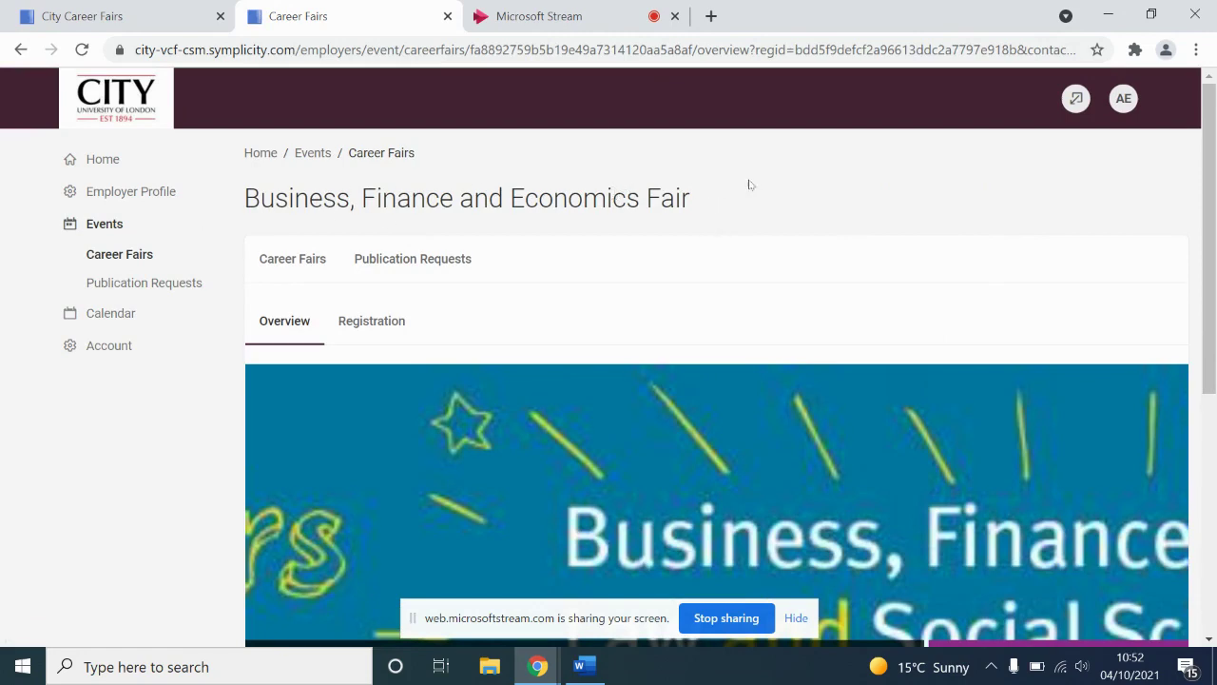
pyautogui.scroll(-3, 809, 214)
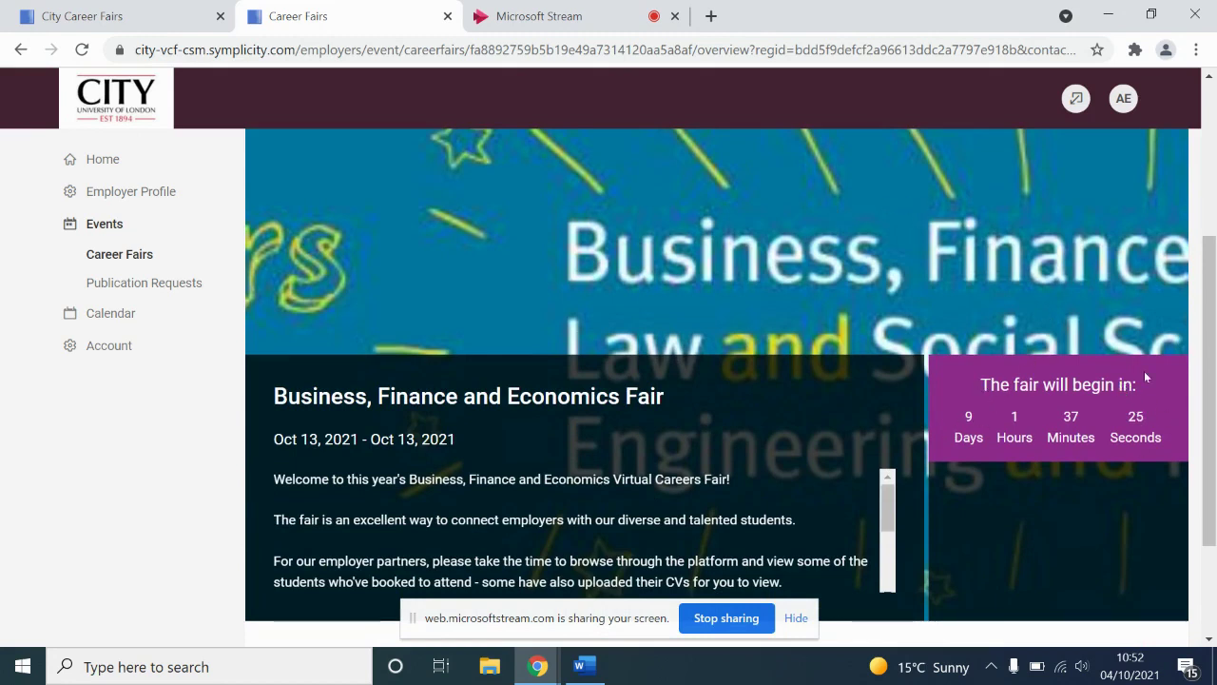
pyautogui.scroll(-3, 723, 490)
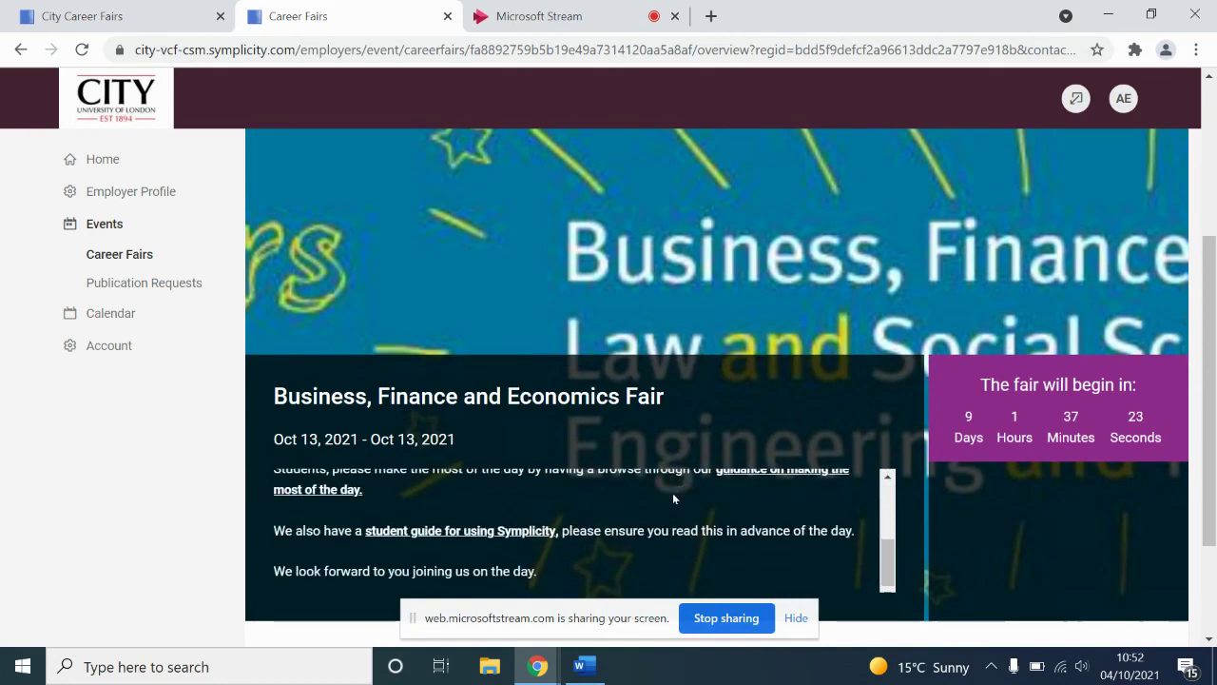
pyautogui.scroll(-3, 638, 507)
pyautogui.scroll(4, 655, 508)
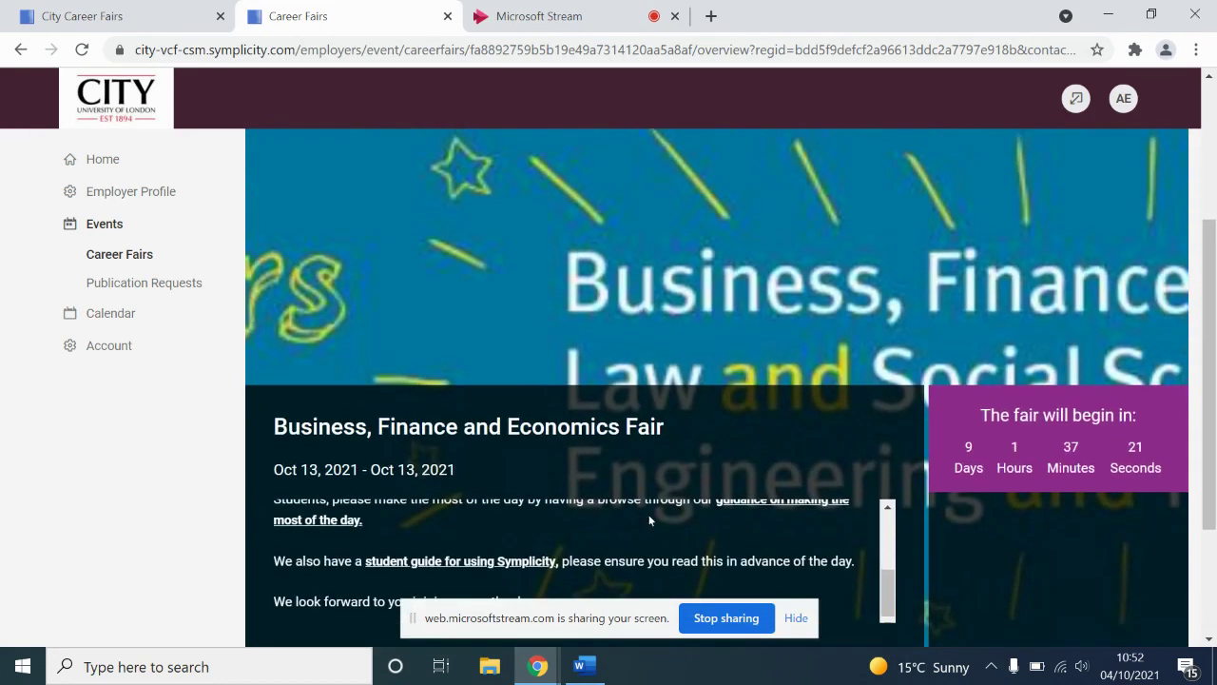
pyautogui.scroll(3, 138, 463)
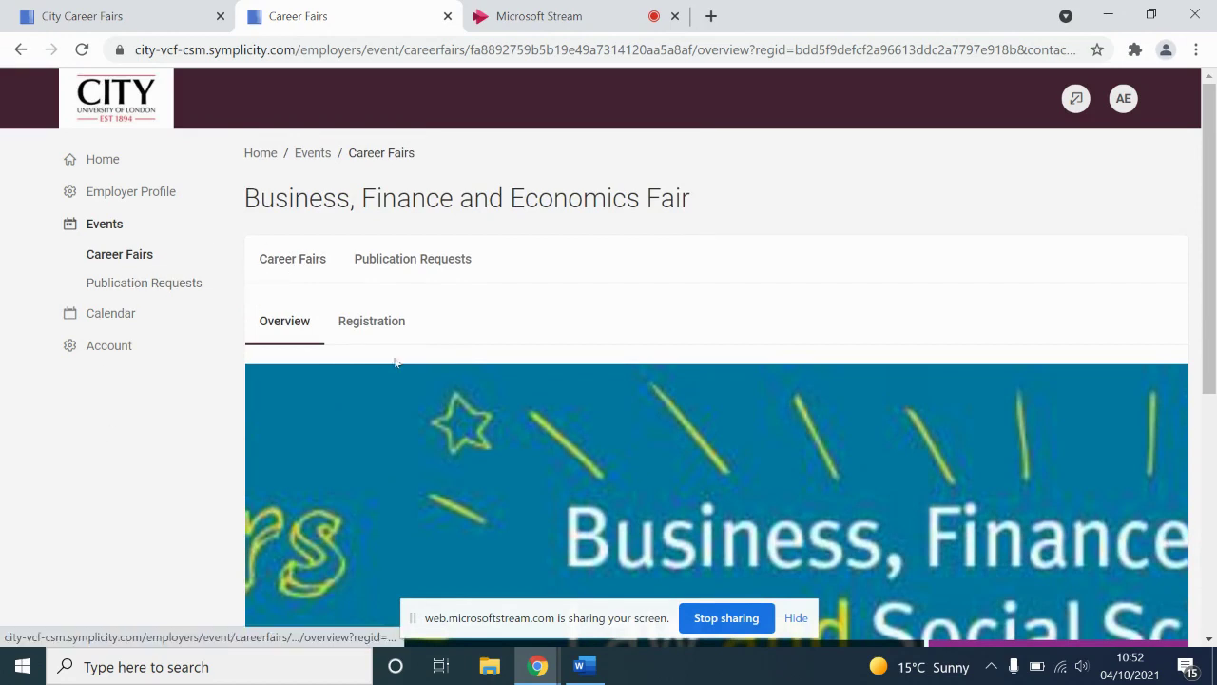
# Step: Open the fair's registration details and examine the Contact Information and Profile Information sections
pyautogui.click(381, 328)
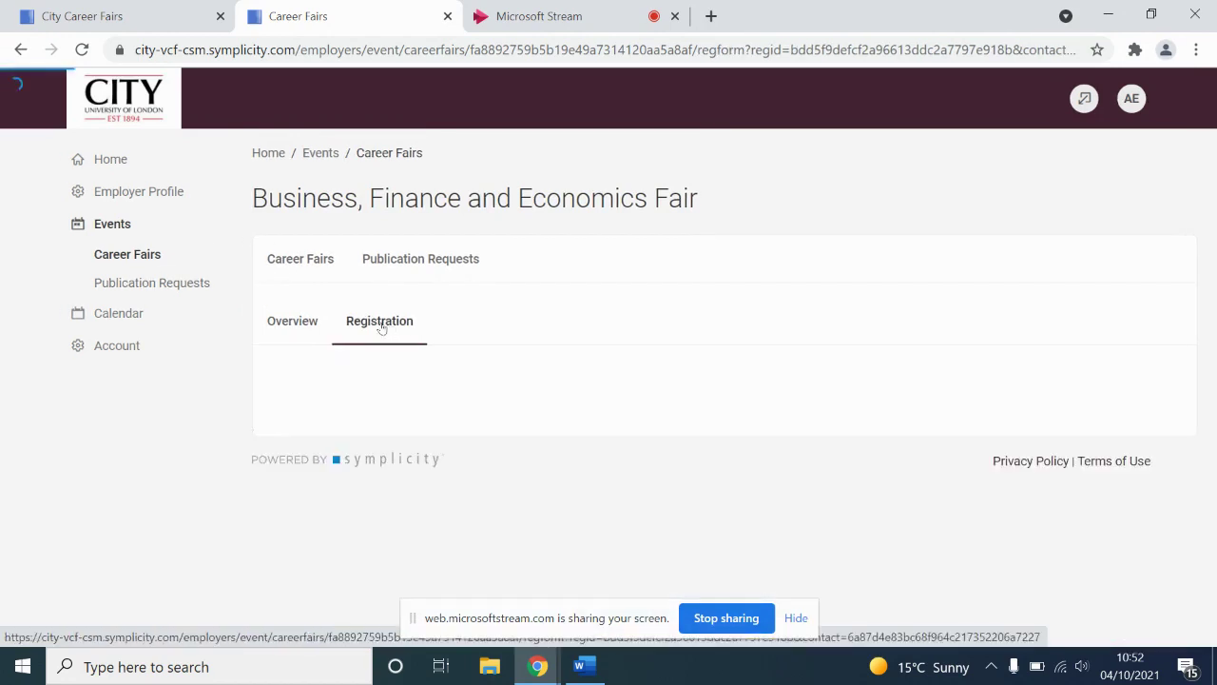
pyautogui.scroll(-1, 810, 354)
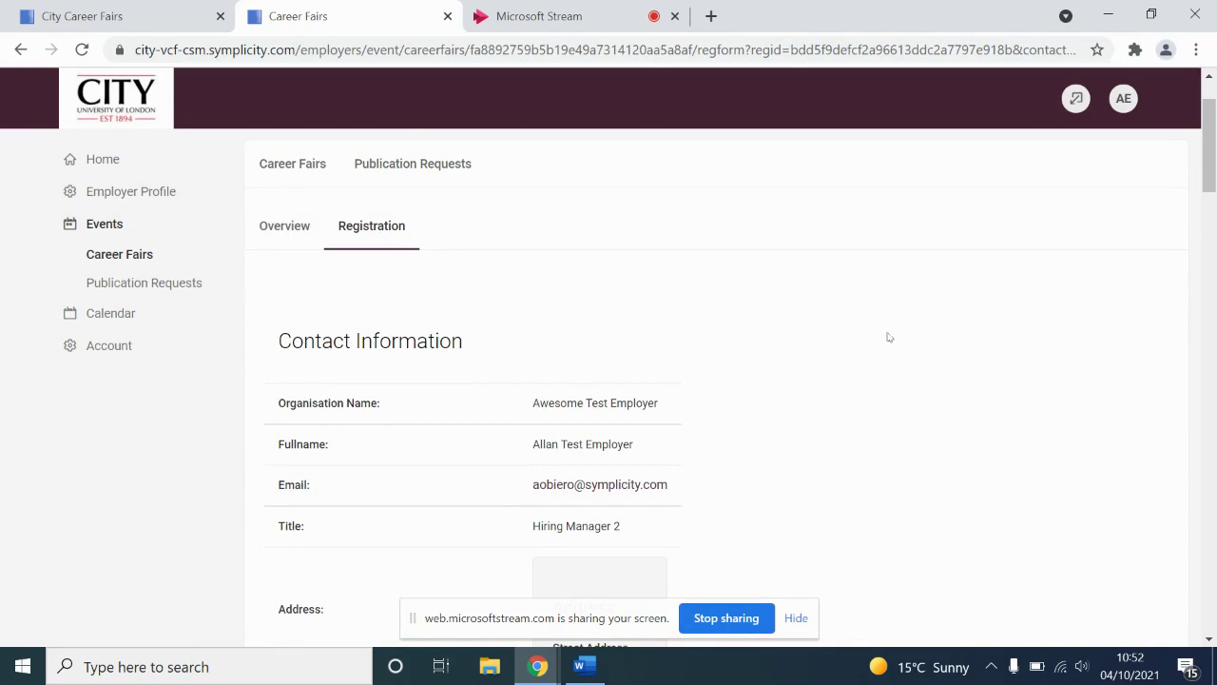
pyautogui.scroll(-1, 847, 414)
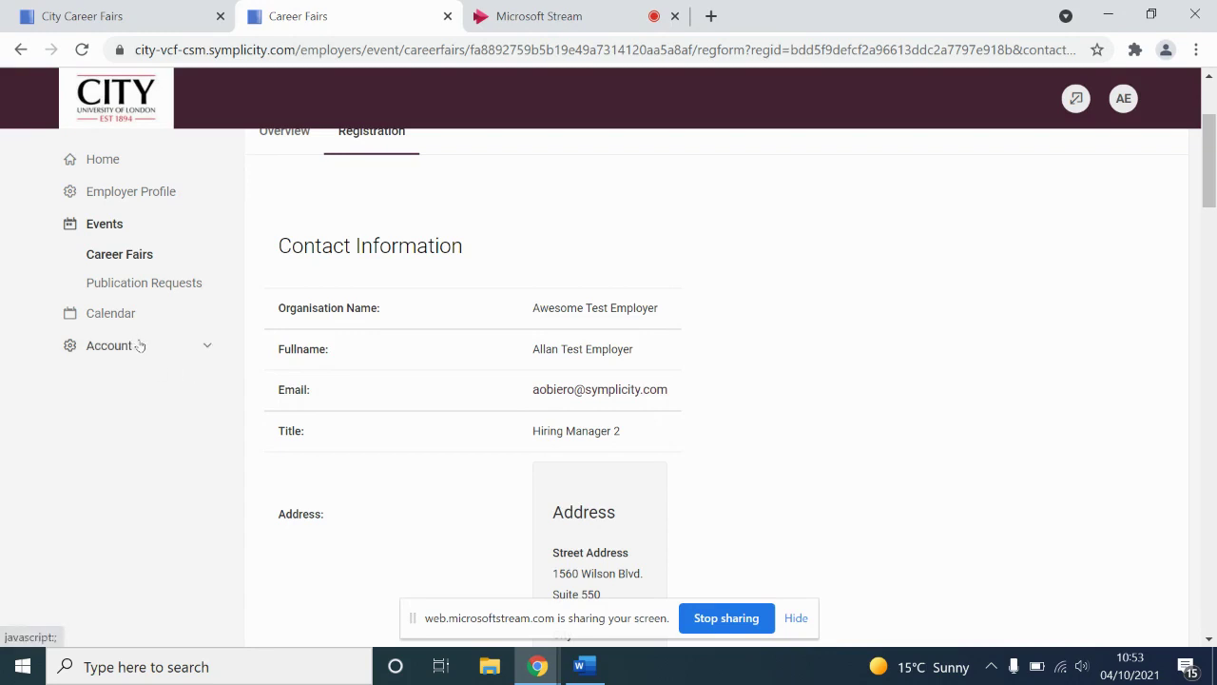
pyautogui.scroll(-6, 921, 319)
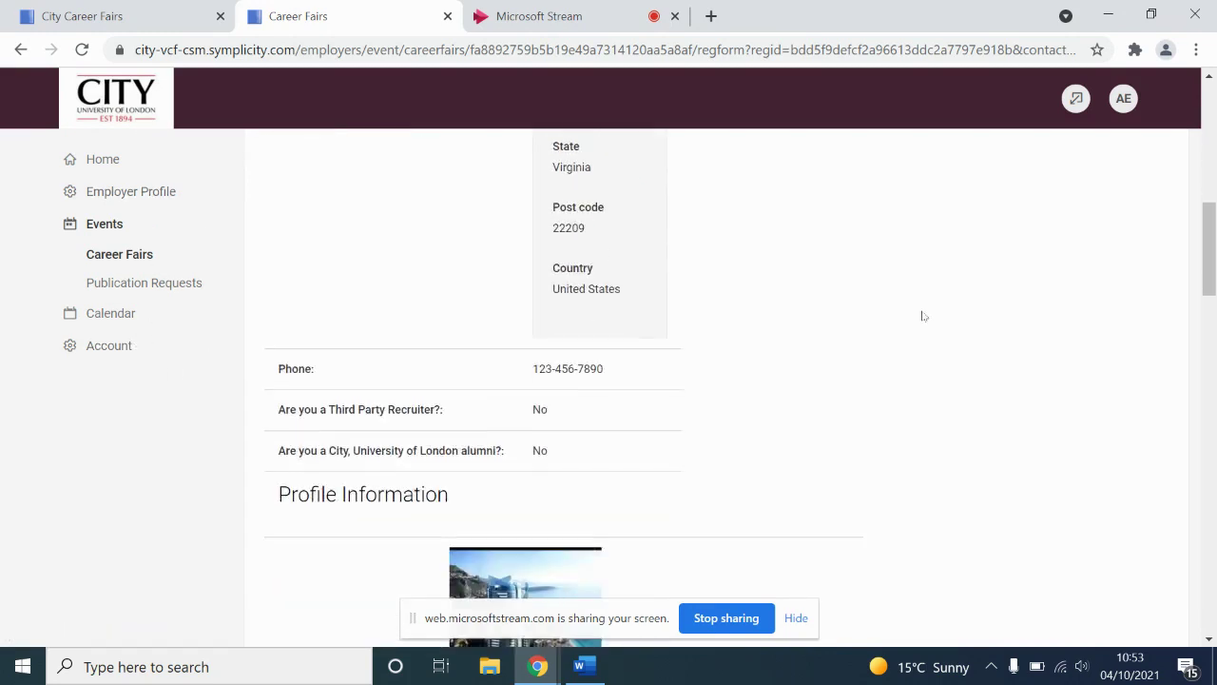
pyautogui.scroll(-5, 922, 316)
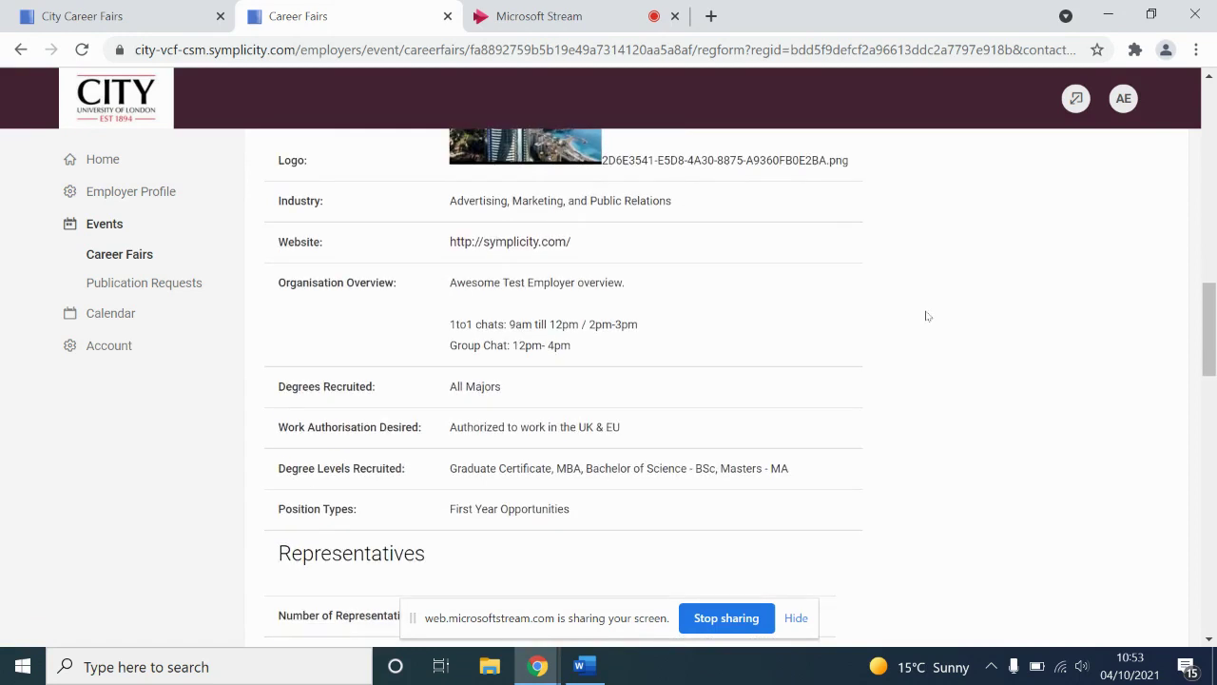
# Step: Examine the Representatives section, including each representative's contact details, meeting instructions and alternative instructions
pyautogui.scroll(-3, 926, 317)
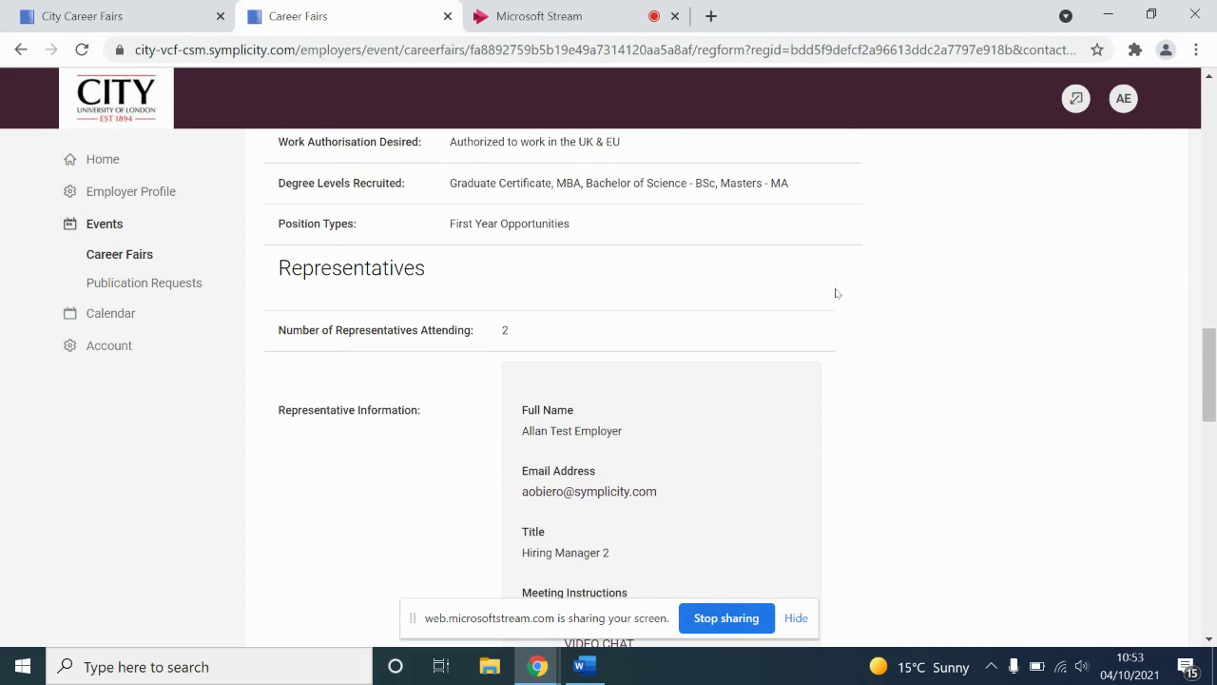
pyautogui.scroll(-1, 837, 280)
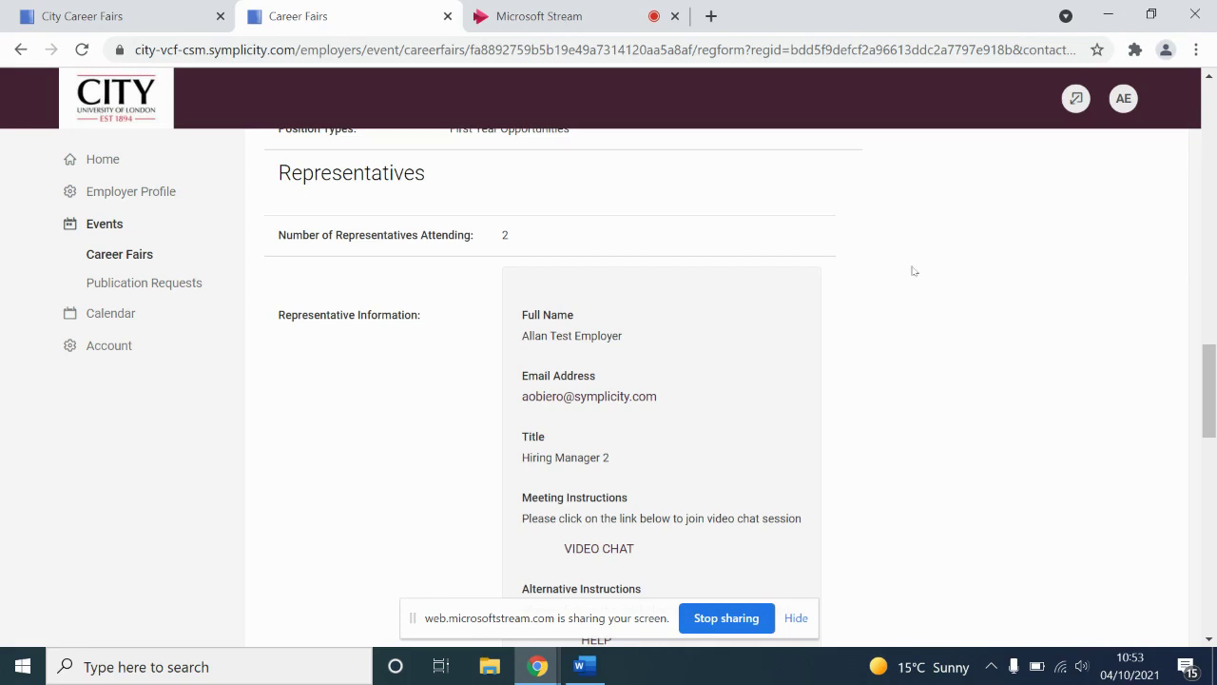
pyautogui.scroll(-3, 913, 271)
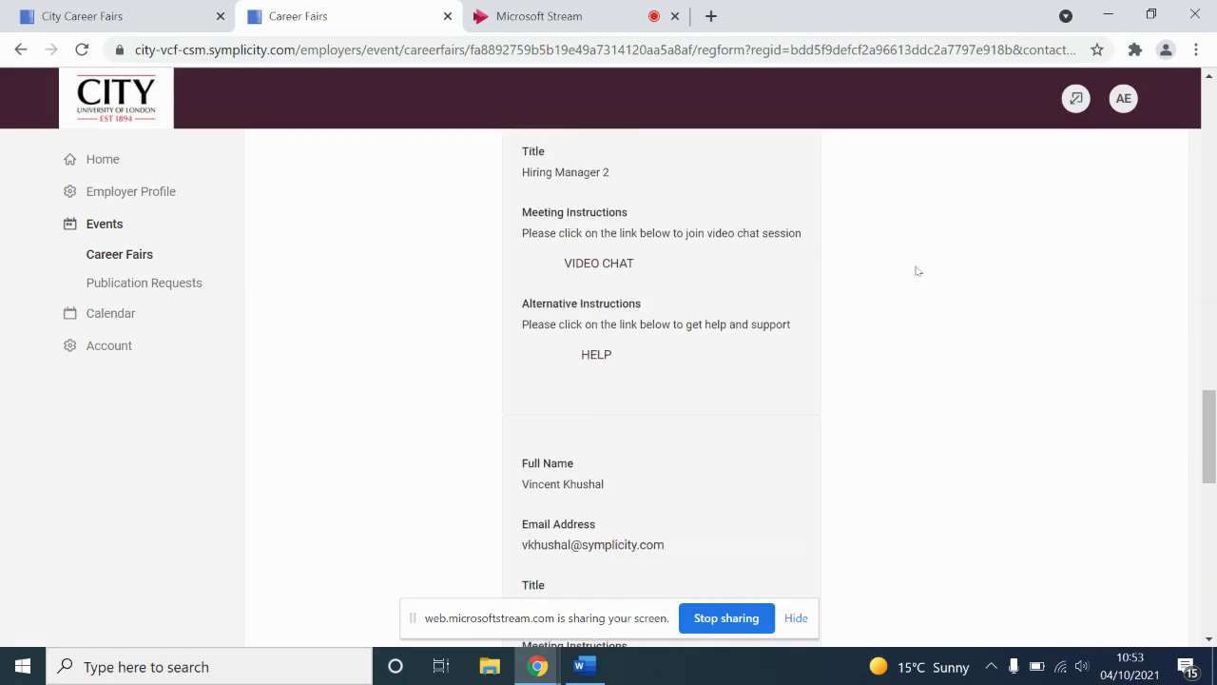
pyautogui.scroll(-3, 904, 266)
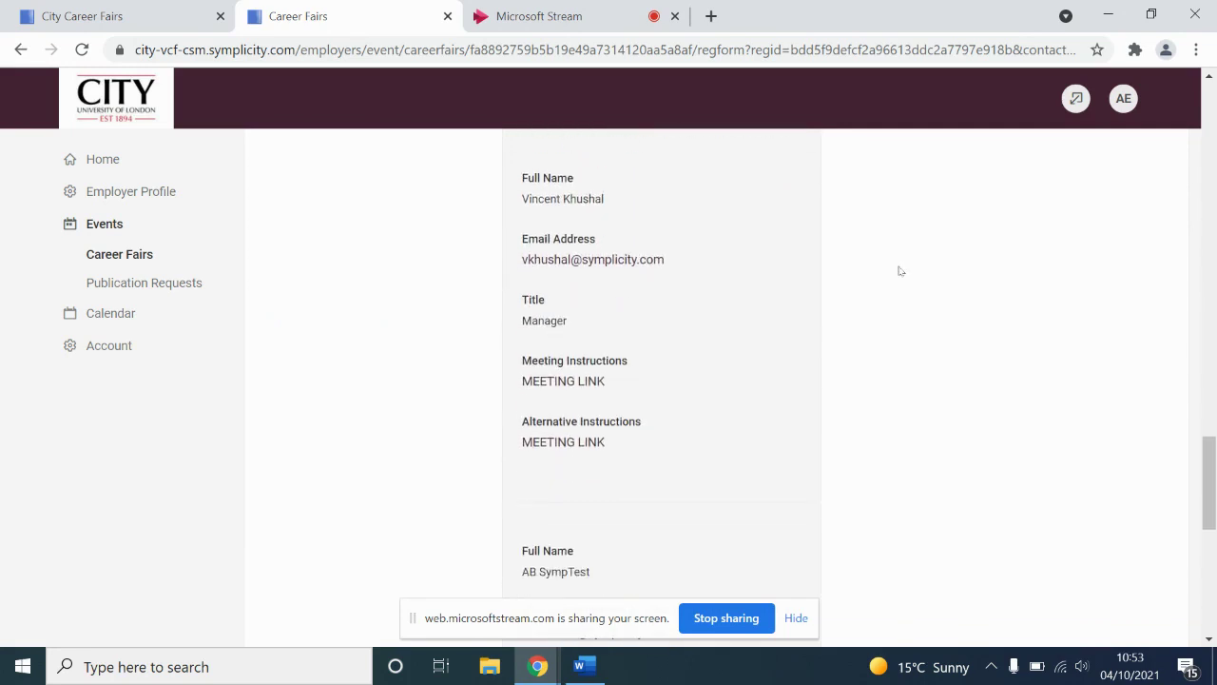
pyautogui.scroll(1, 899, 273)
pyautogui.scroll(-4, 899, 274)
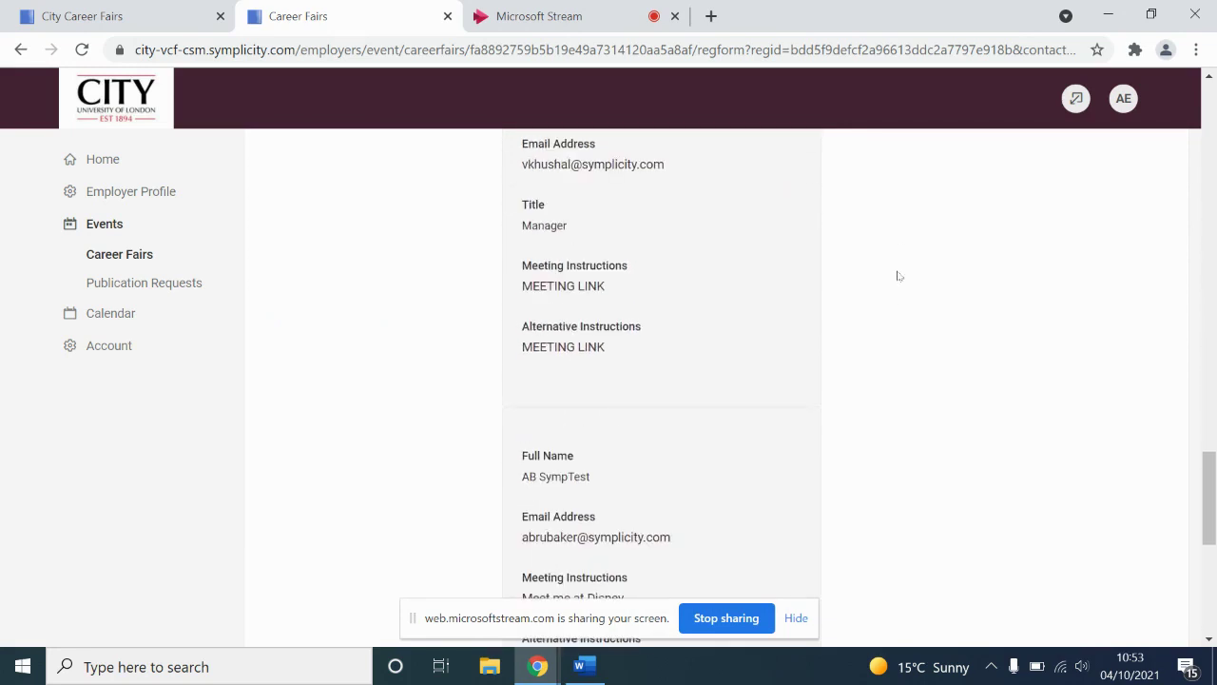
pyautogui.scroll(2, 899, 275)
pyautogui.scroll(2, 922, 281)
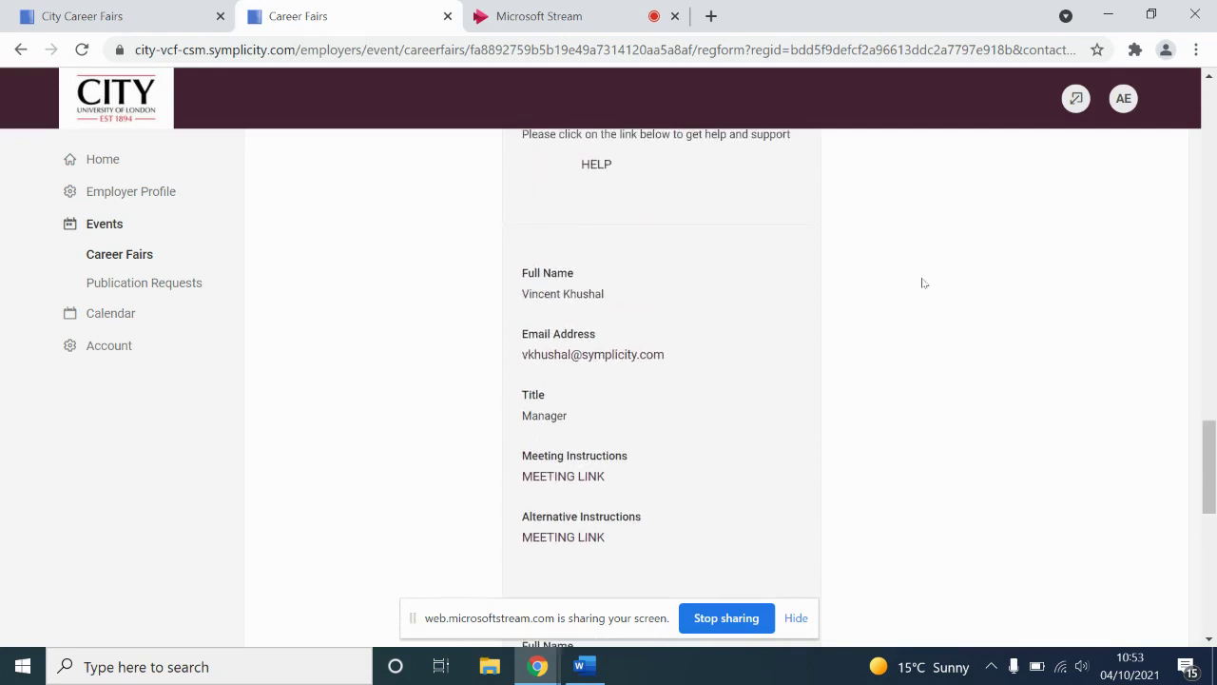
pyautogui.scroll(4, 922, 283)
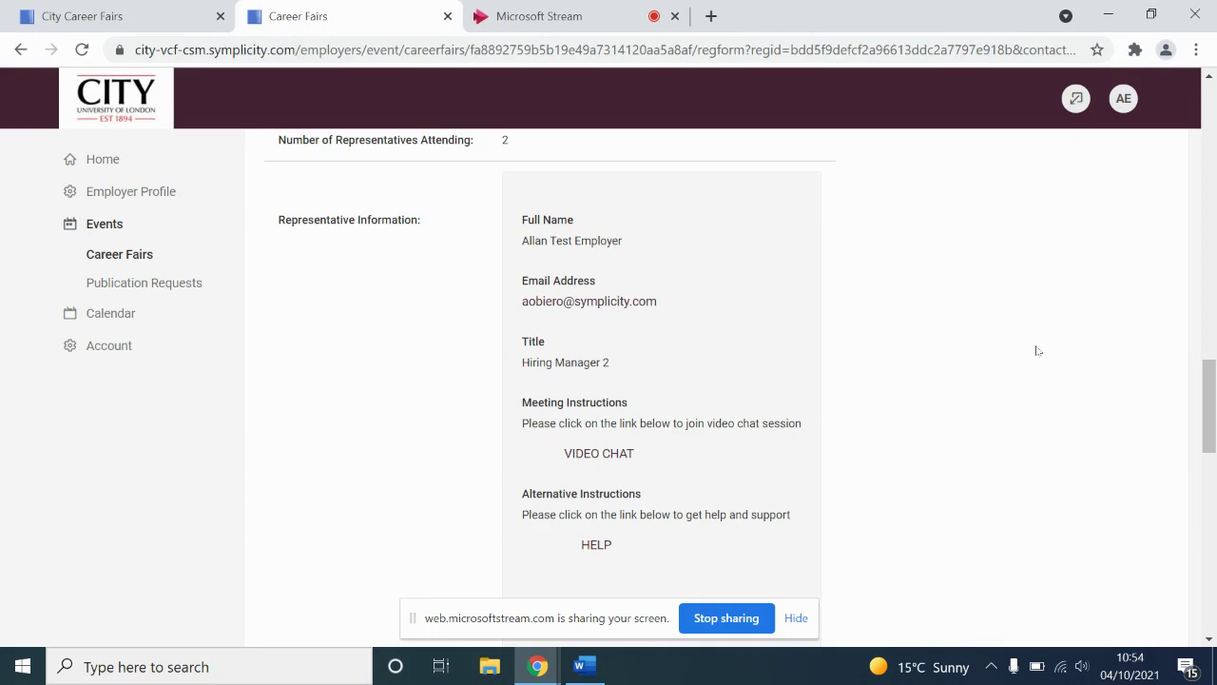
# Step: Review the remaining representatives plus the 1 on 1 Chats and Group Chat details, and return to the beginning of the registration
pyautogui.scroll(-7, 1065, 347)
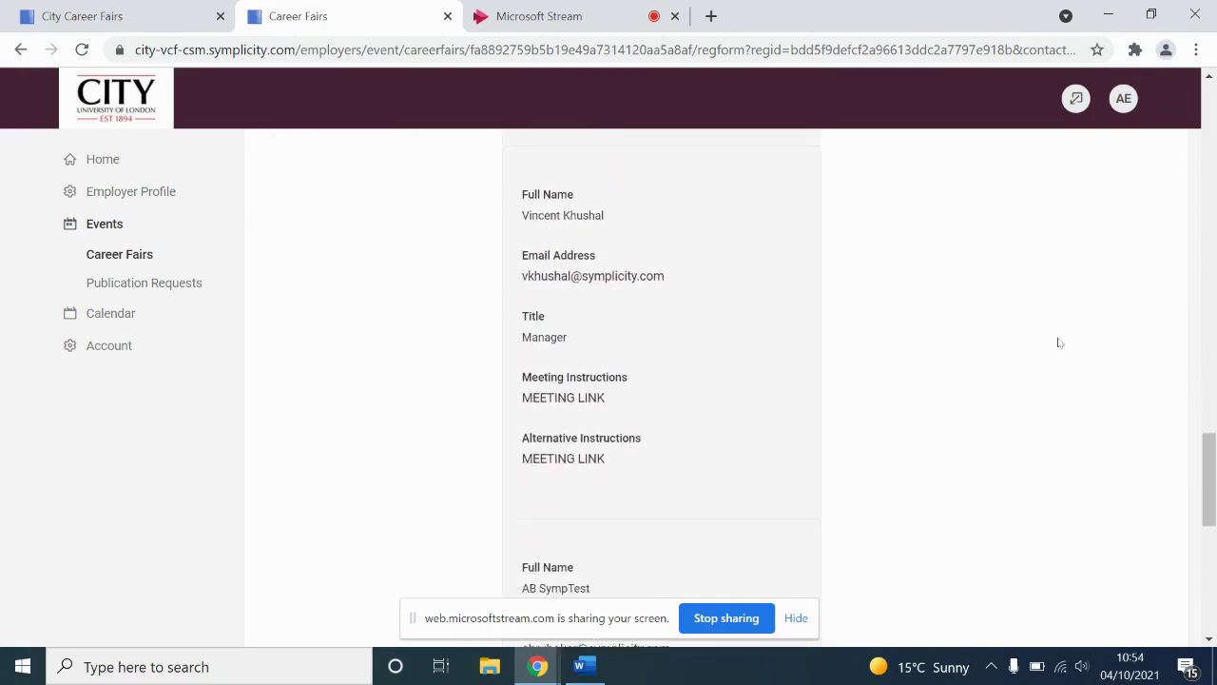
pyautogui.scroll(-4, 1058, 342)
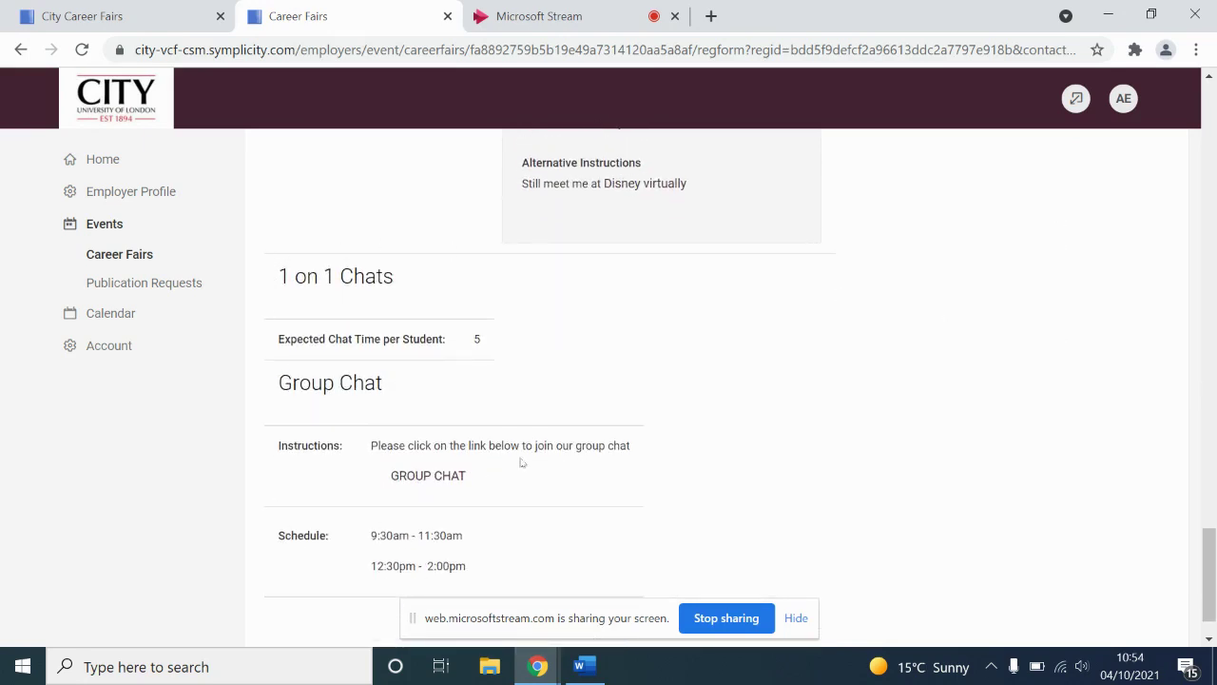
pyautogui.scroll(-1, 525, 458)
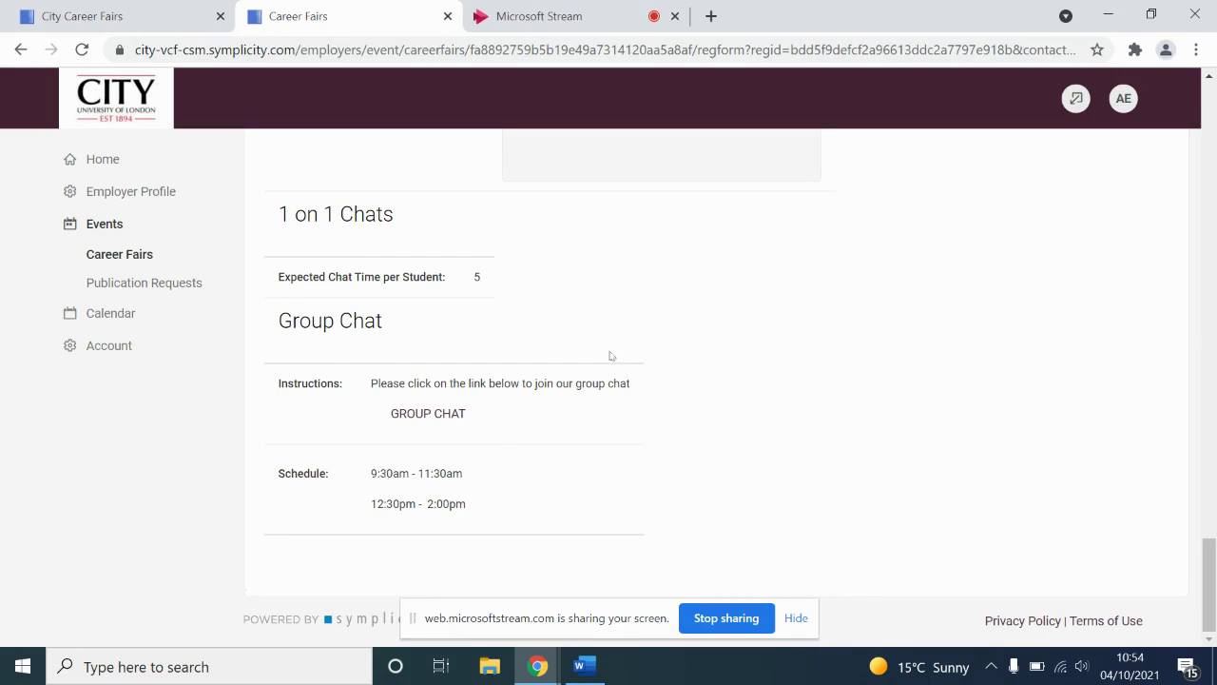
pyautogui.scroll(10, 611, 354)
pyautogui.scroll(3, 611, 354)
# Step: View the registration page of the fair under the second employer account, and go back to the fair overview
pyautogui.click(538, 16)
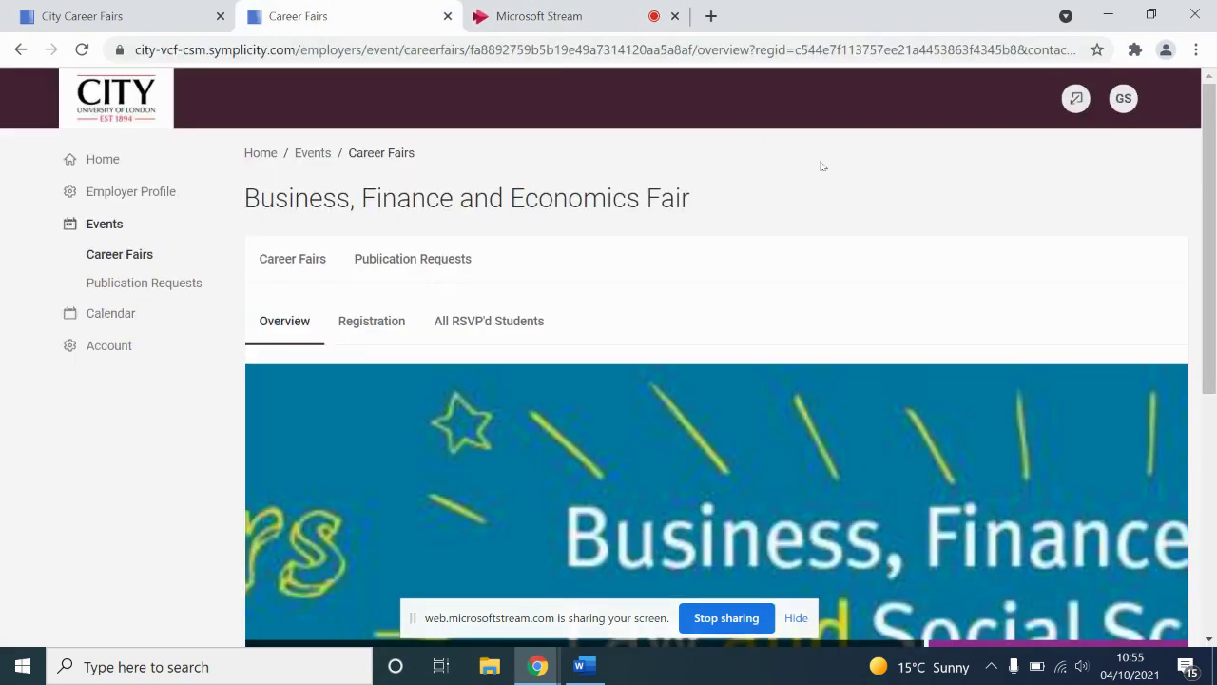
pyautogui.click(378, 320)
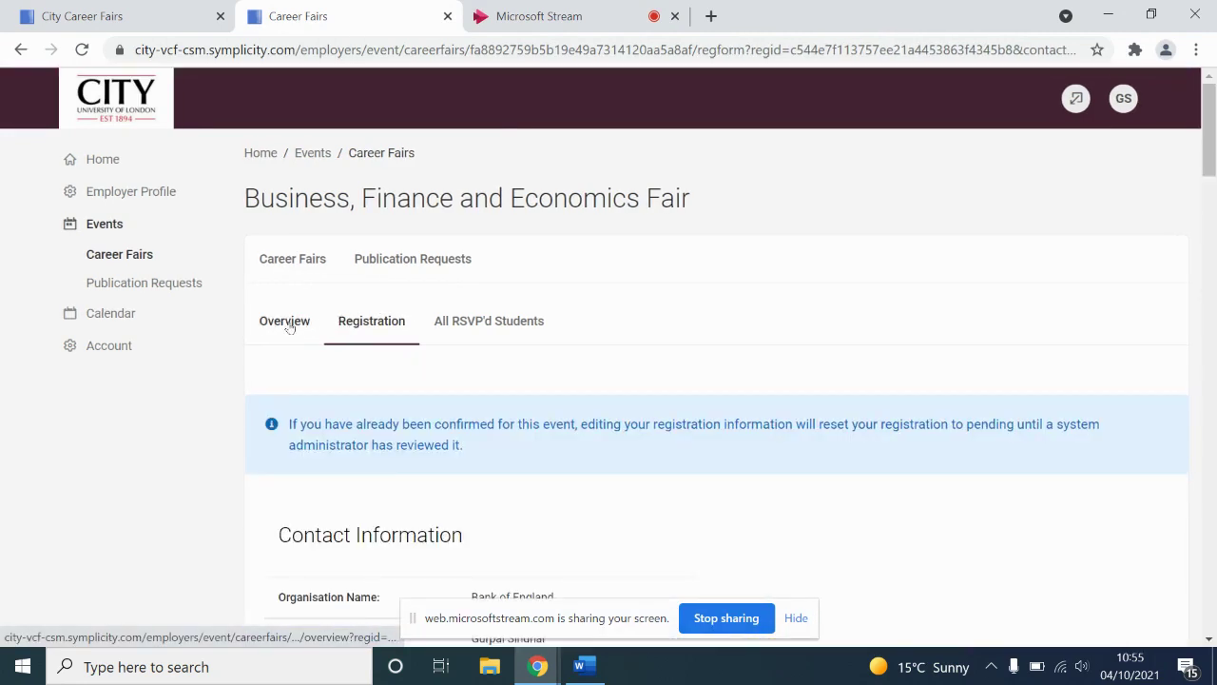
pyautogui.click(289, 327)
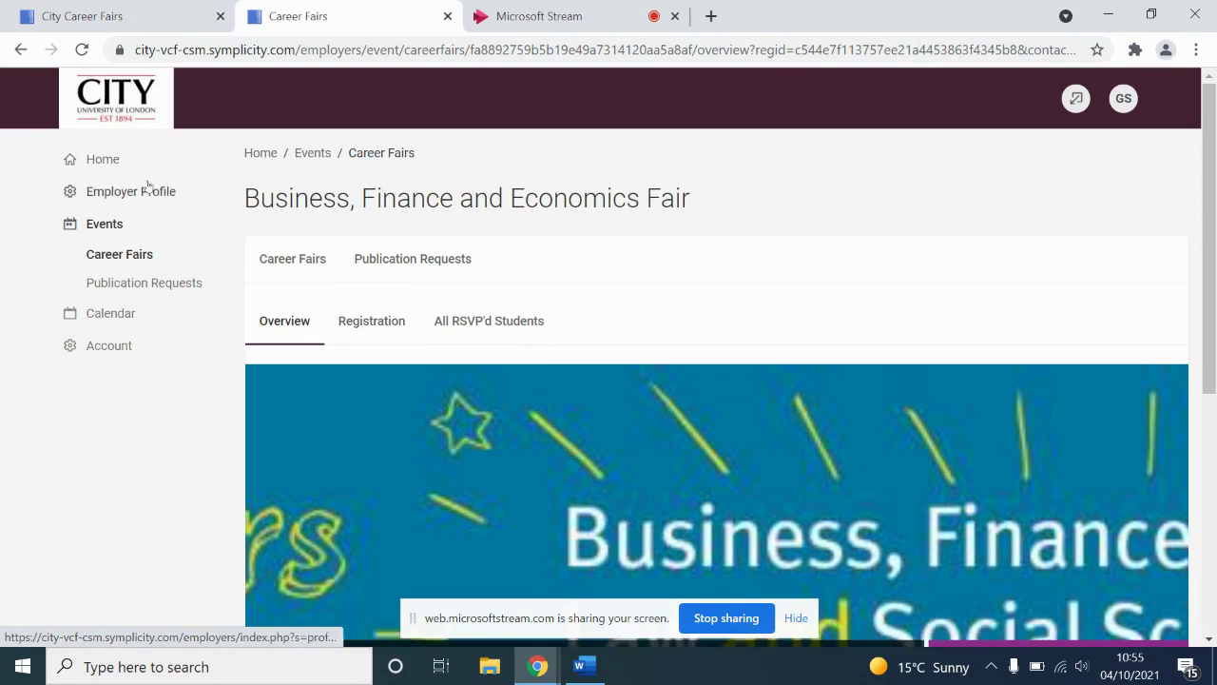
# Step: Return to the home page, reopen the Business, Finance and Economics Fair and view all its RSVP'd students
pyautogui.click(104, 161)
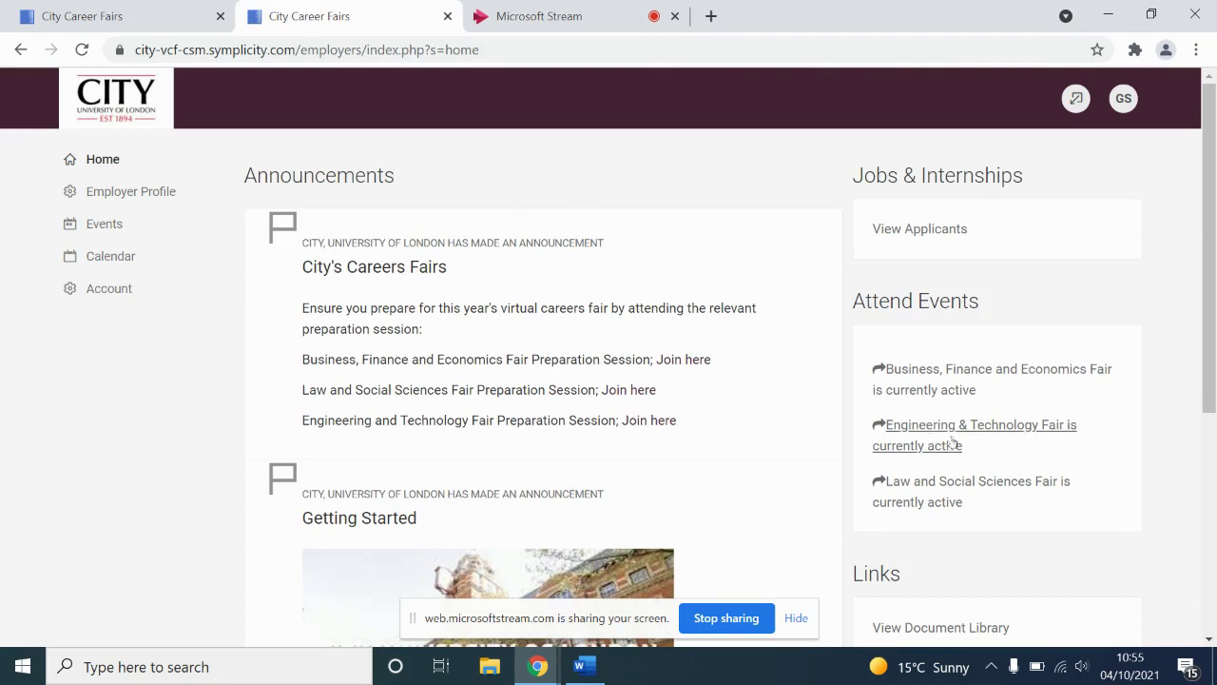
pyautogui.click(955, 389)
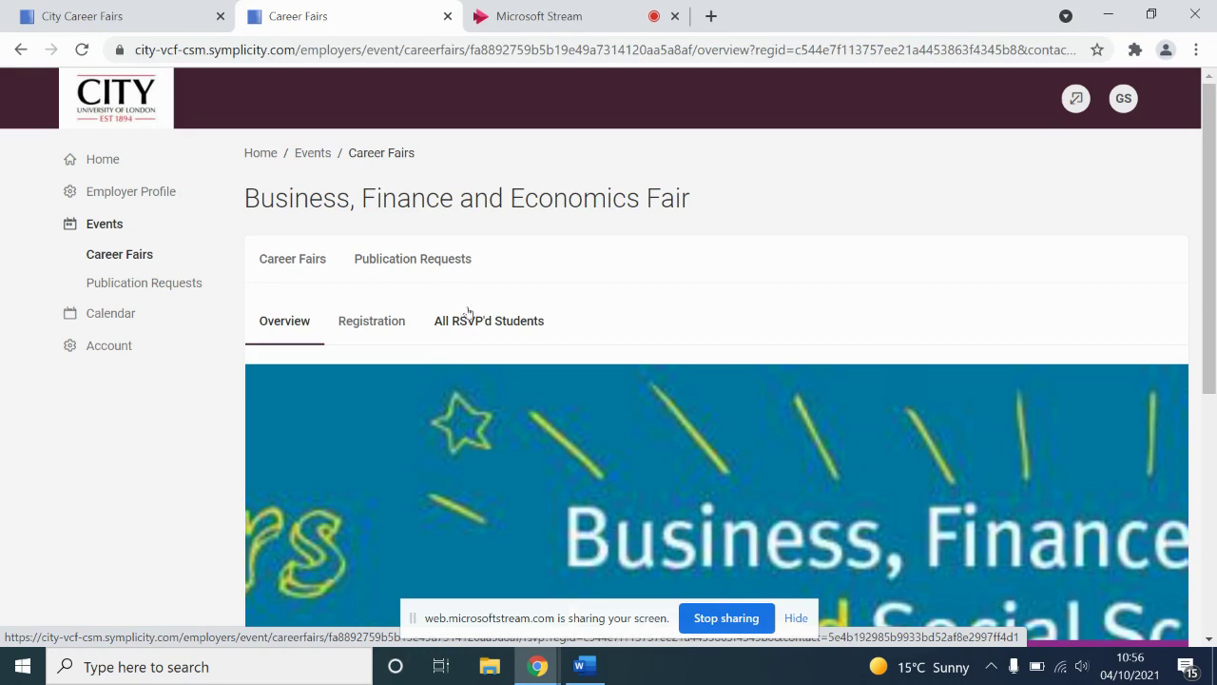
pyautogui.click(478, 328)
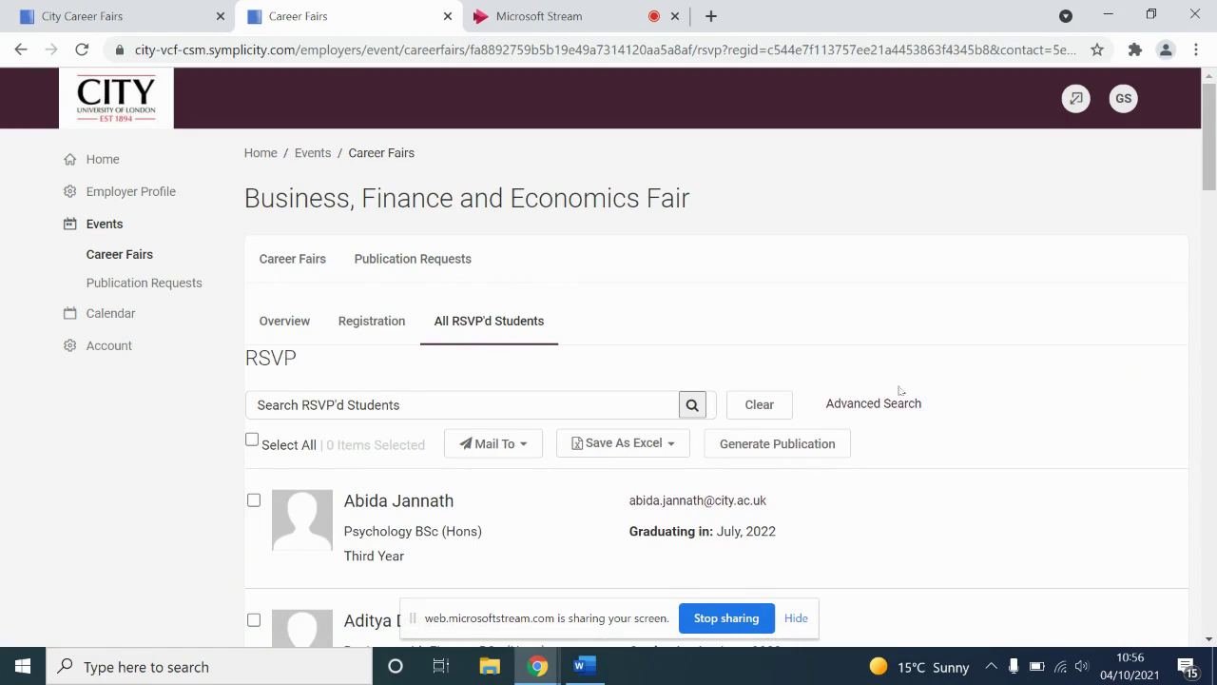
pyautogui.moveTo(1211, 195); pyautogui.dragTo(1165, 158)
# Step: Open the advanced search for RSVP'd students, list the schools under All Majors, and select and deselect Bayes Business School
pyautogui.click(879, 405)
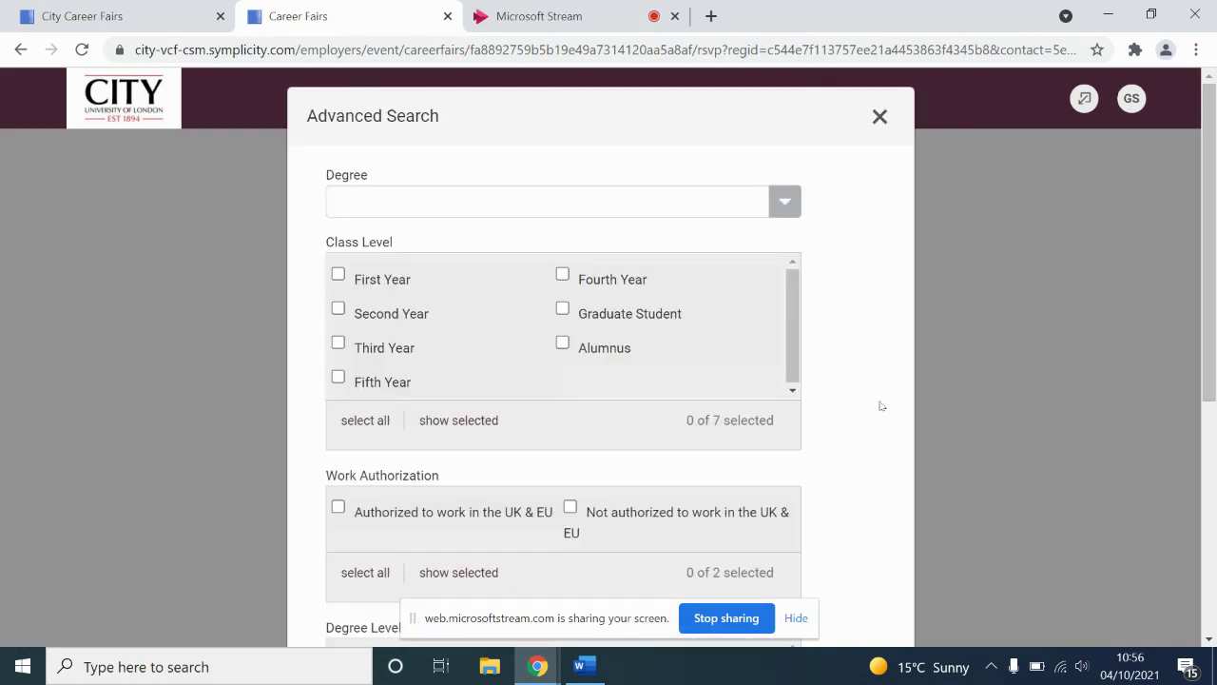
pyautogui.click(785, 202)
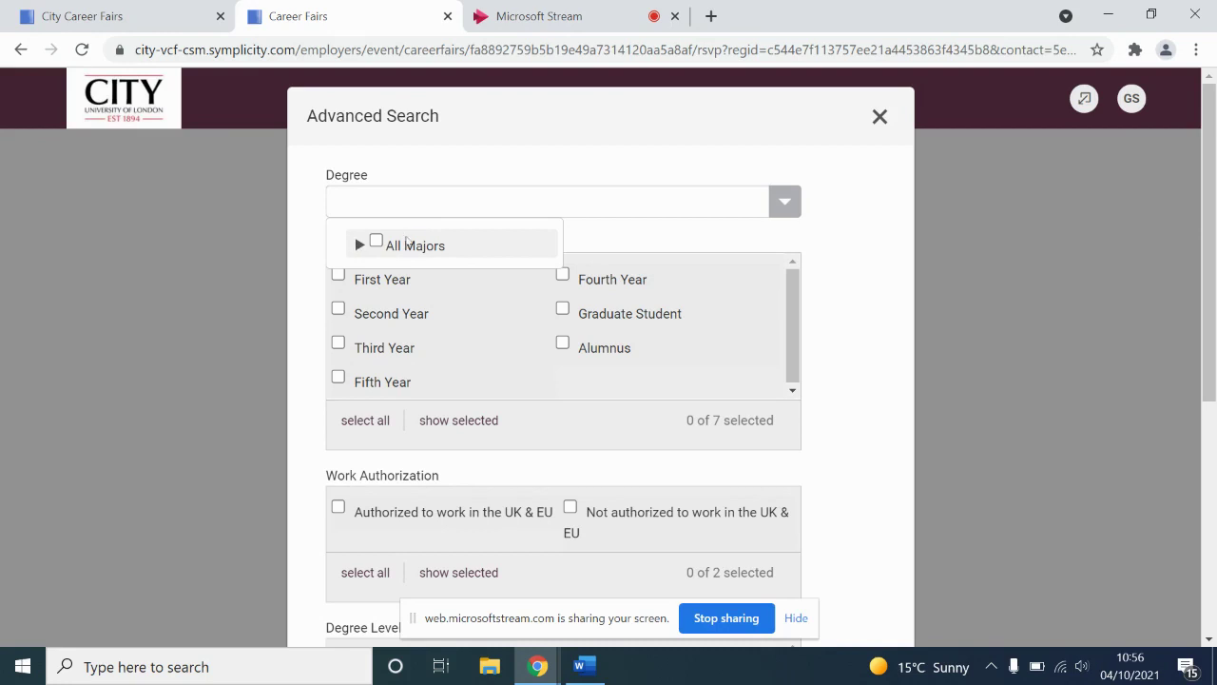
pyautogui.click(359, 246)
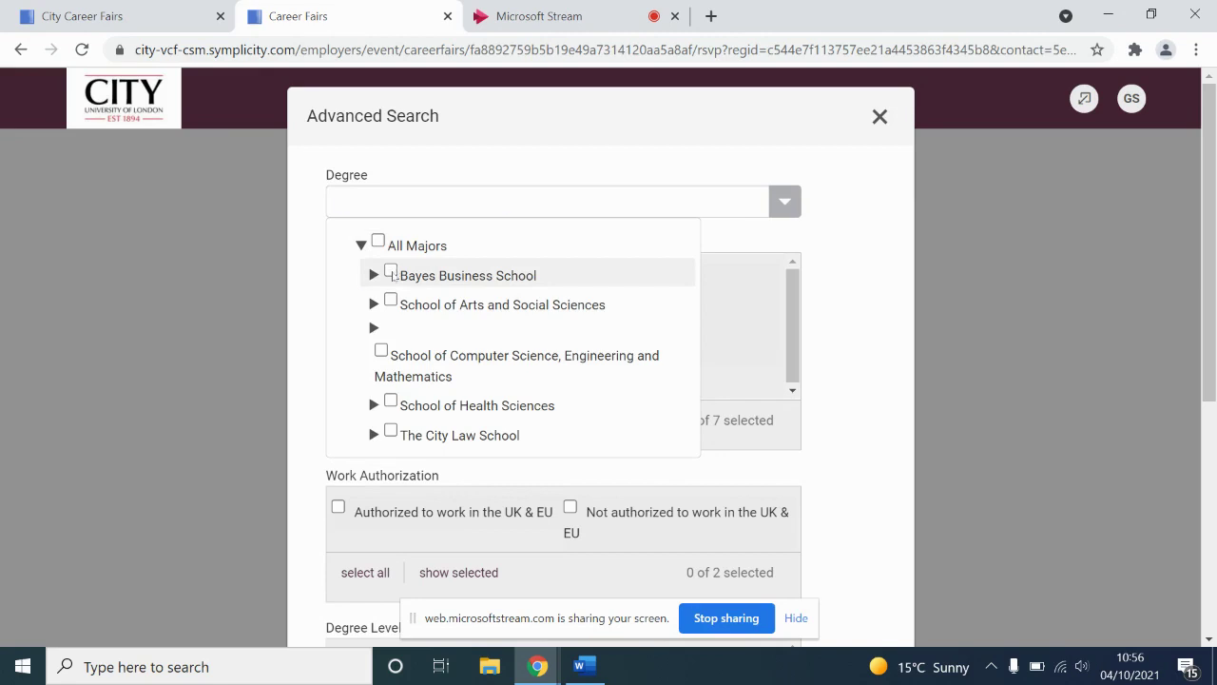
pyautogui.click(392, 273)
pyautogui.click(390, 273)
# Step: Look through the degrees listed under Bayes Business School, and choose the whole school as the degree filter
pyautogui.click(374, 276)
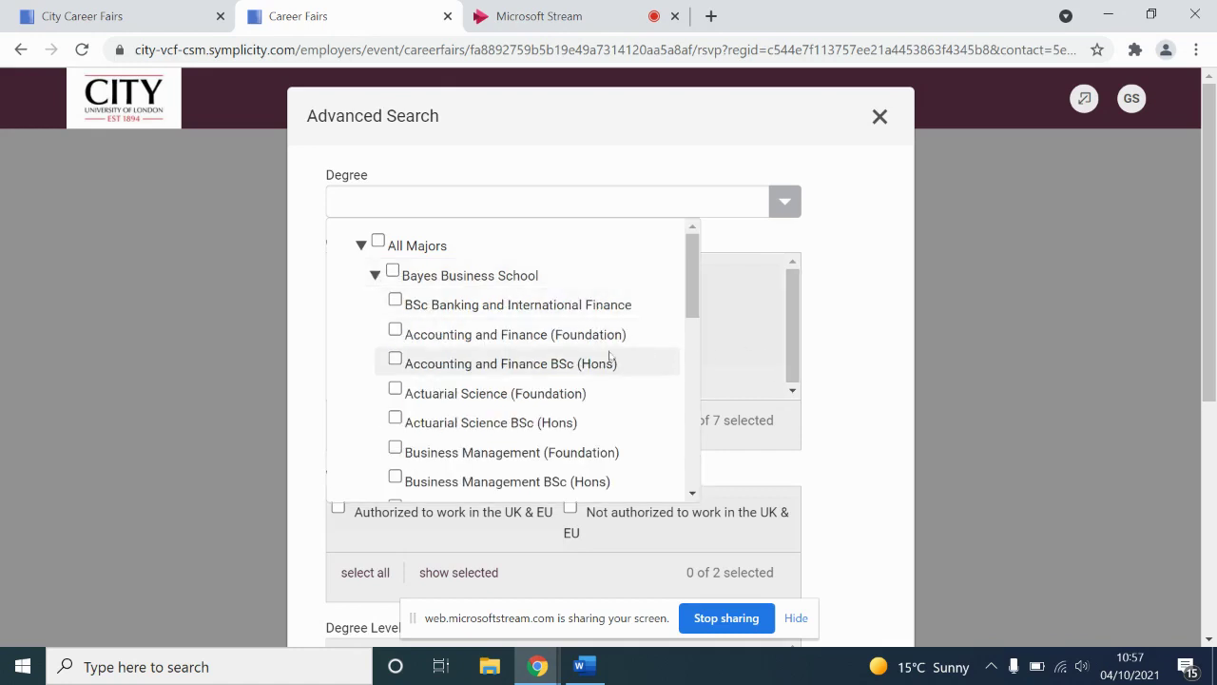
pyautogui.scroll(-1, 609, 355)
pyautogui.scroll(-1, 608, 359)
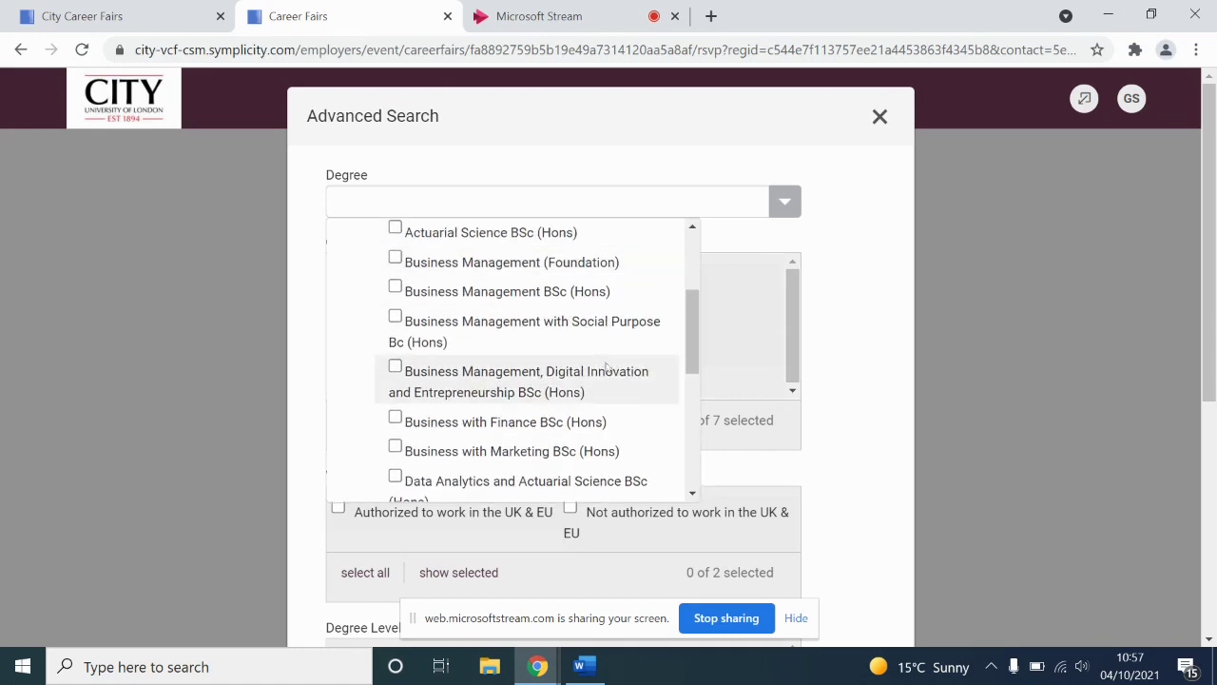
pyautogui.scroll(2, 606, 364)
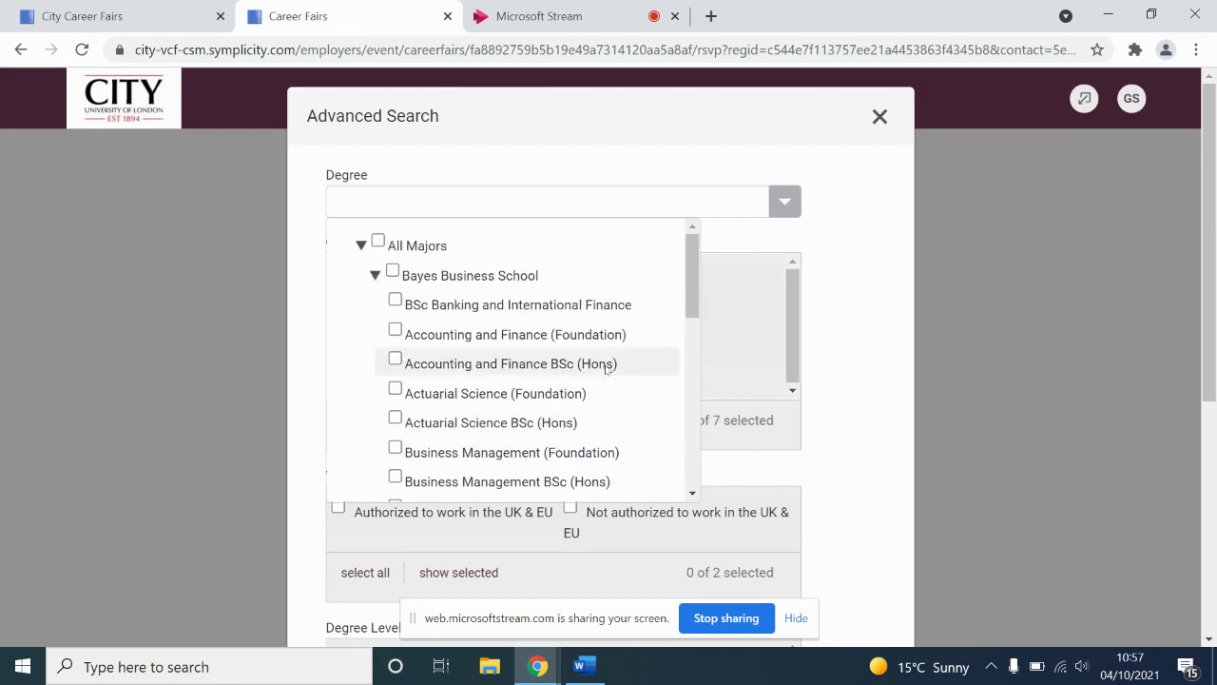
pyautogui.click(375, 276)
pyautogui.click(393, 272)
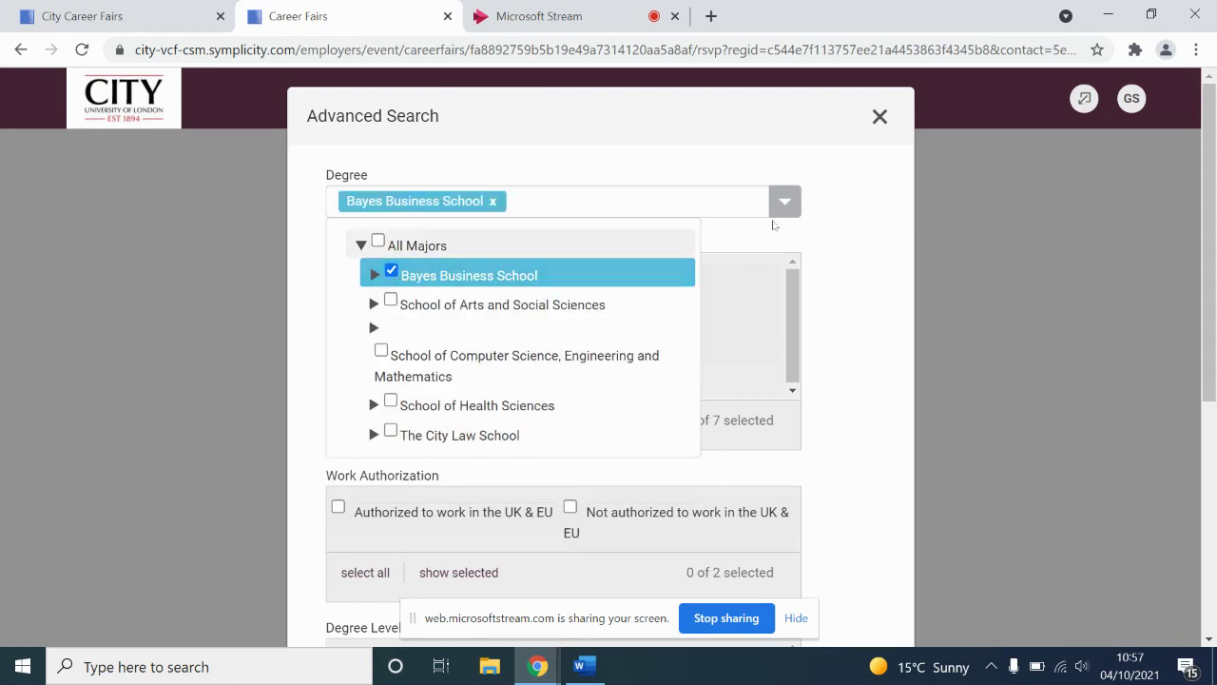
pyautogui.click(787, 211)
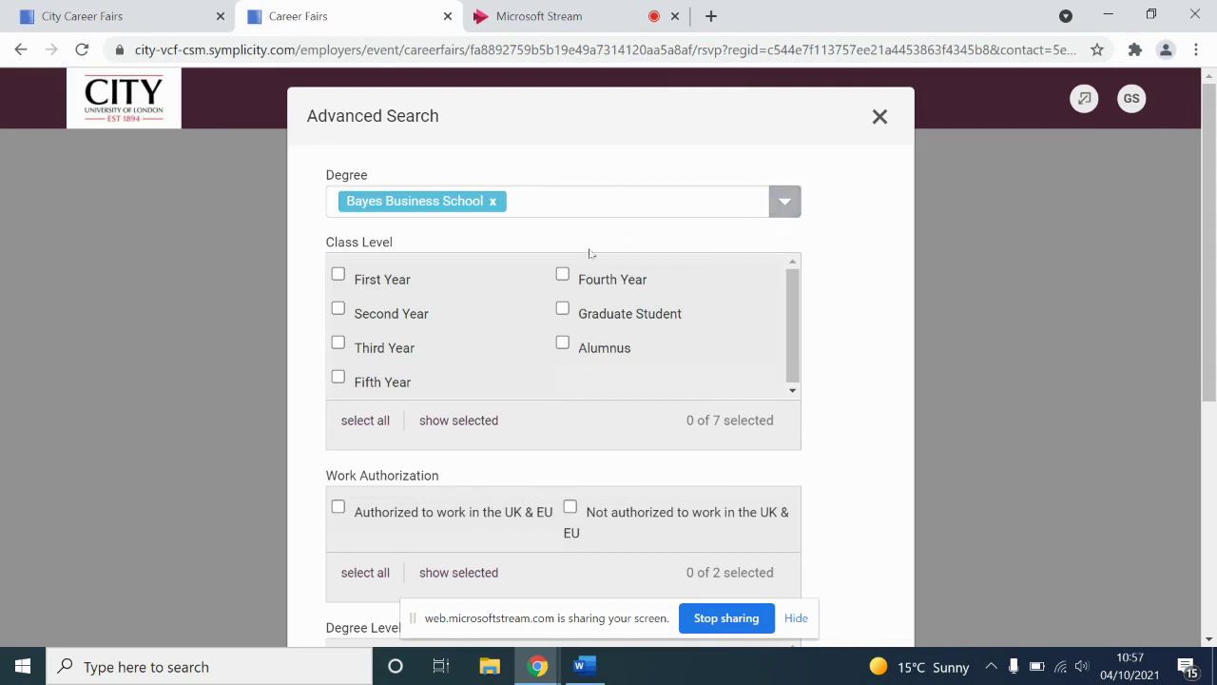
# Step: Add the Second Year class level to the filter, run the search and look through the matching students
pyautogui.click(339, 310)
pyautogui.scroll(-1, 489, 299)
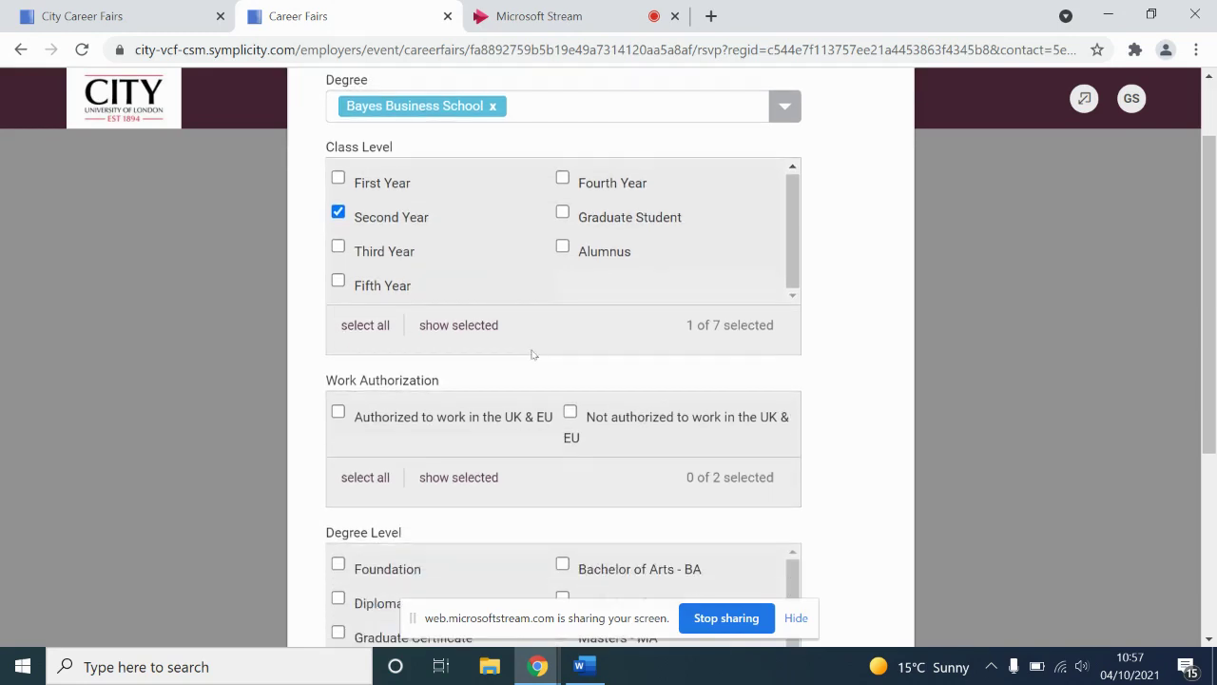
pyautogui.scroll(-3, 531, 354)
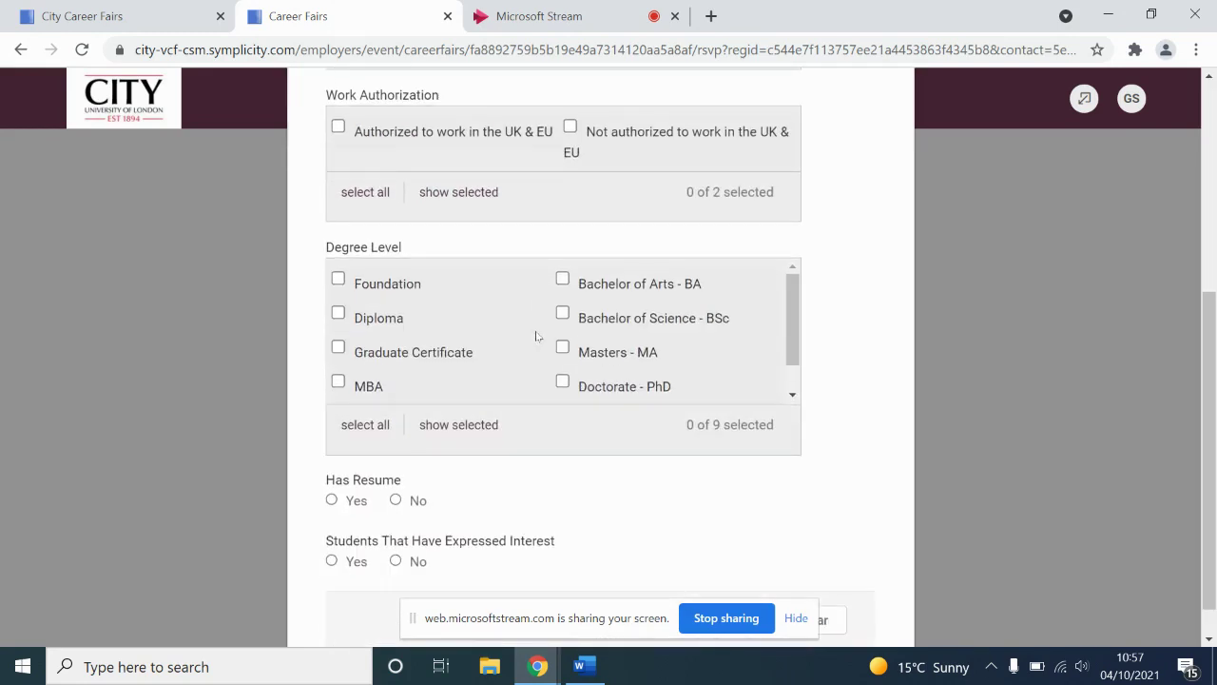
pyautogui.scroll(-1, 842, 242)
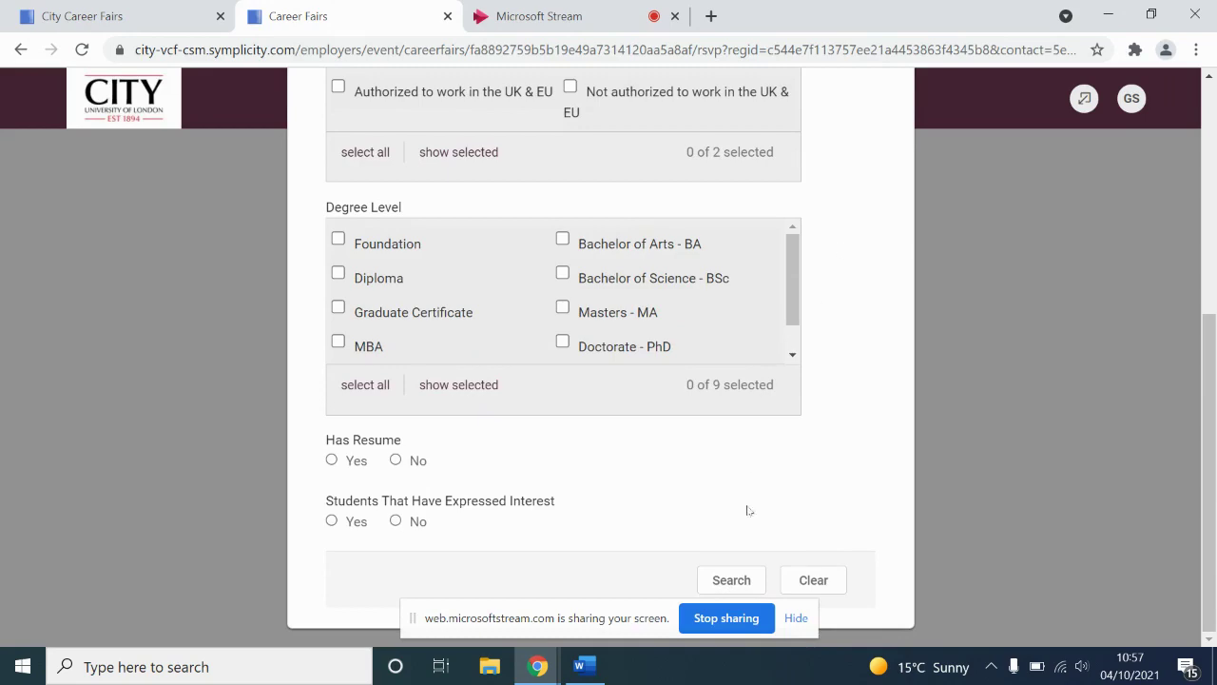
pyautogui.click(731, 580)
pyautogui.scroll(-1, 761, 514)
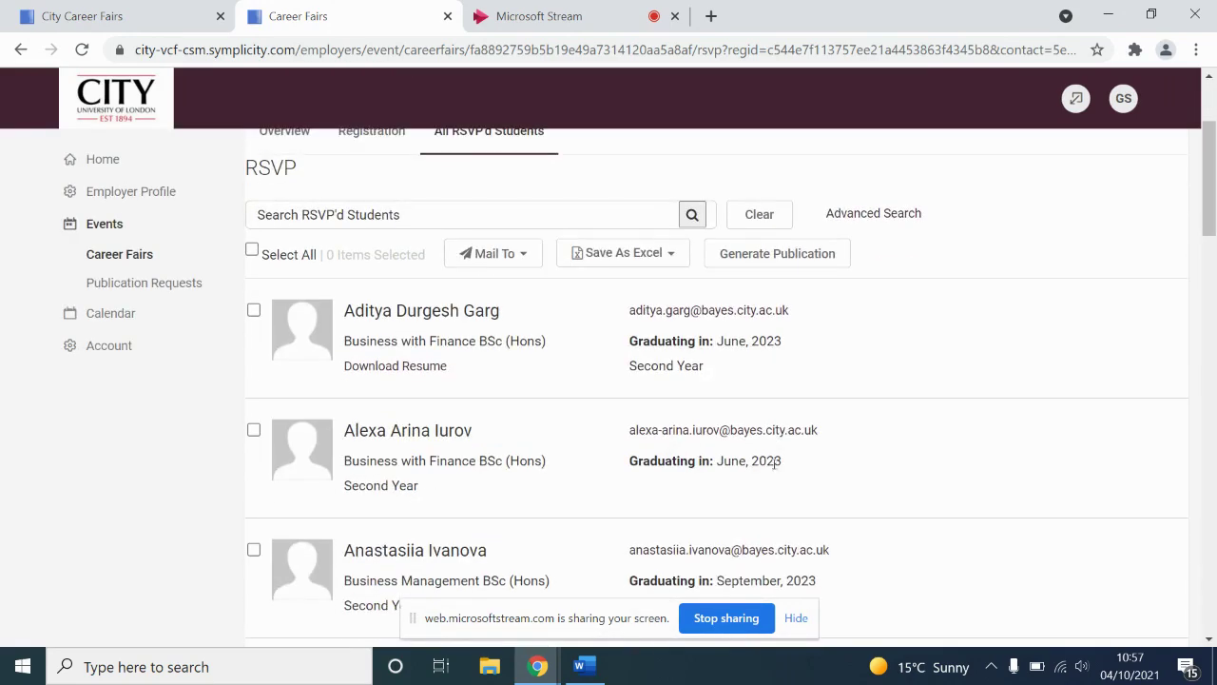
pyautogui.scroll(-8, 776, 458)
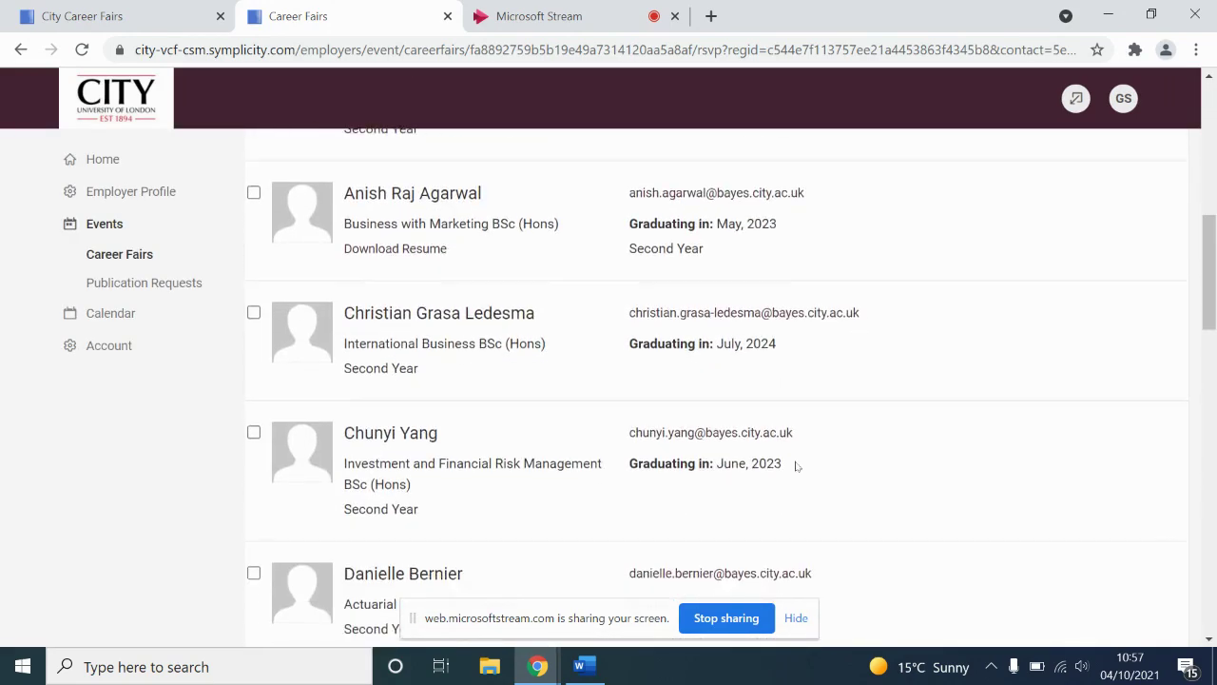
pyautogui.scroll(-5, 799, 476)
pyautogui.scroll(10, 823, 516)
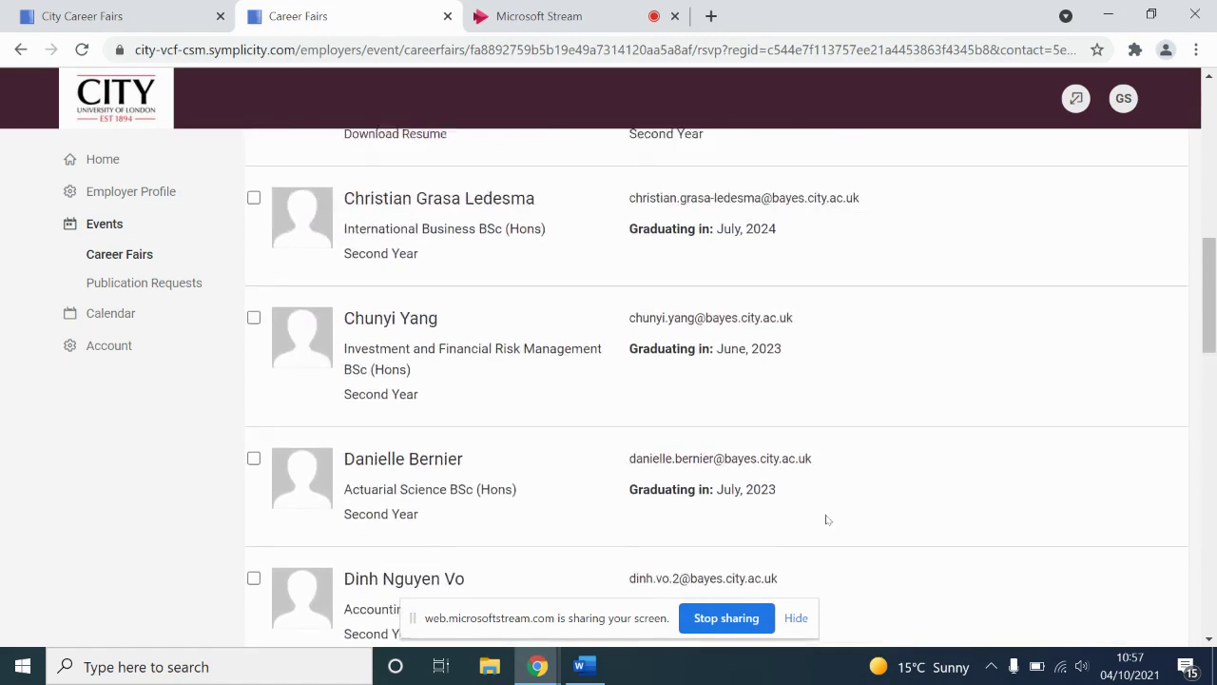
pyautogui.scroll(6, 835, 518)
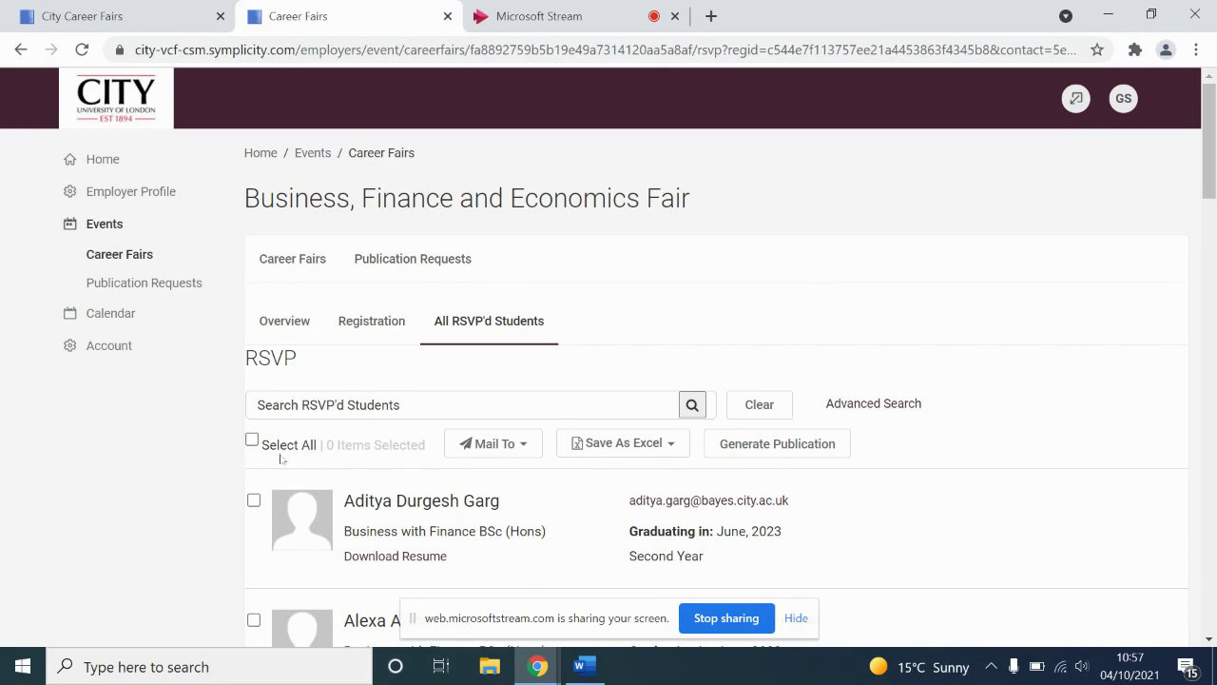
# Step: Select all the students found, view the Generate Publication settings for a CV book and close them without saving
pyautogui.click(252, 441)
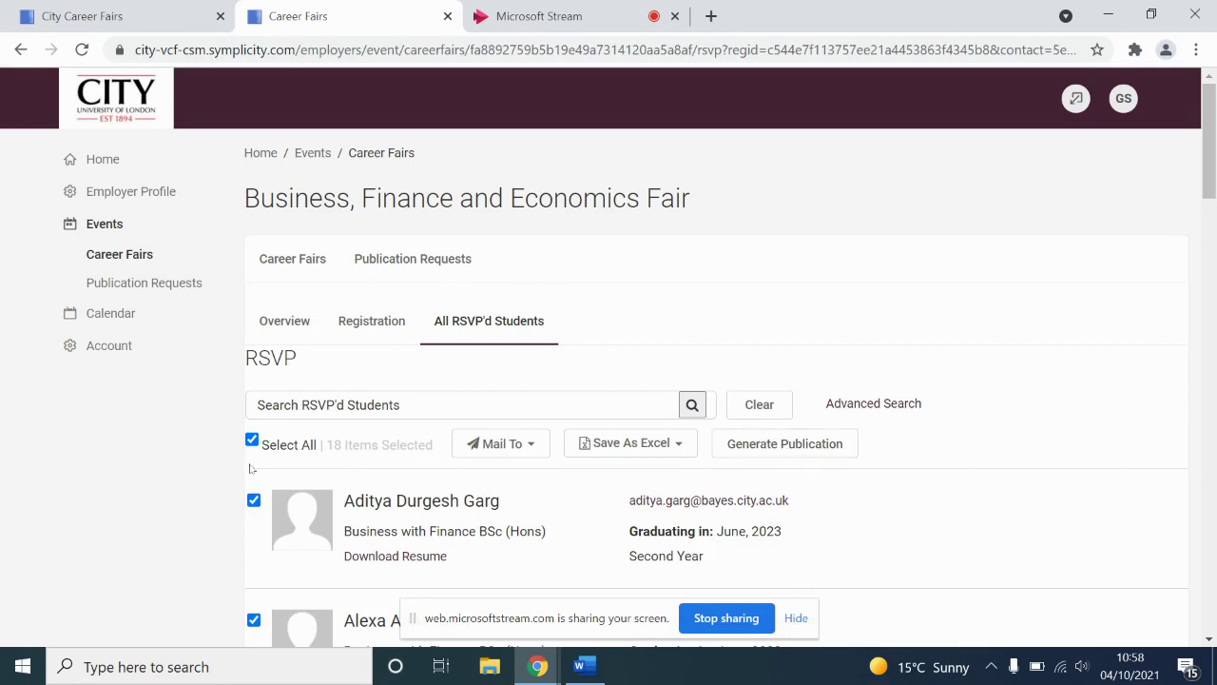
pyautogui.click(796, 454)
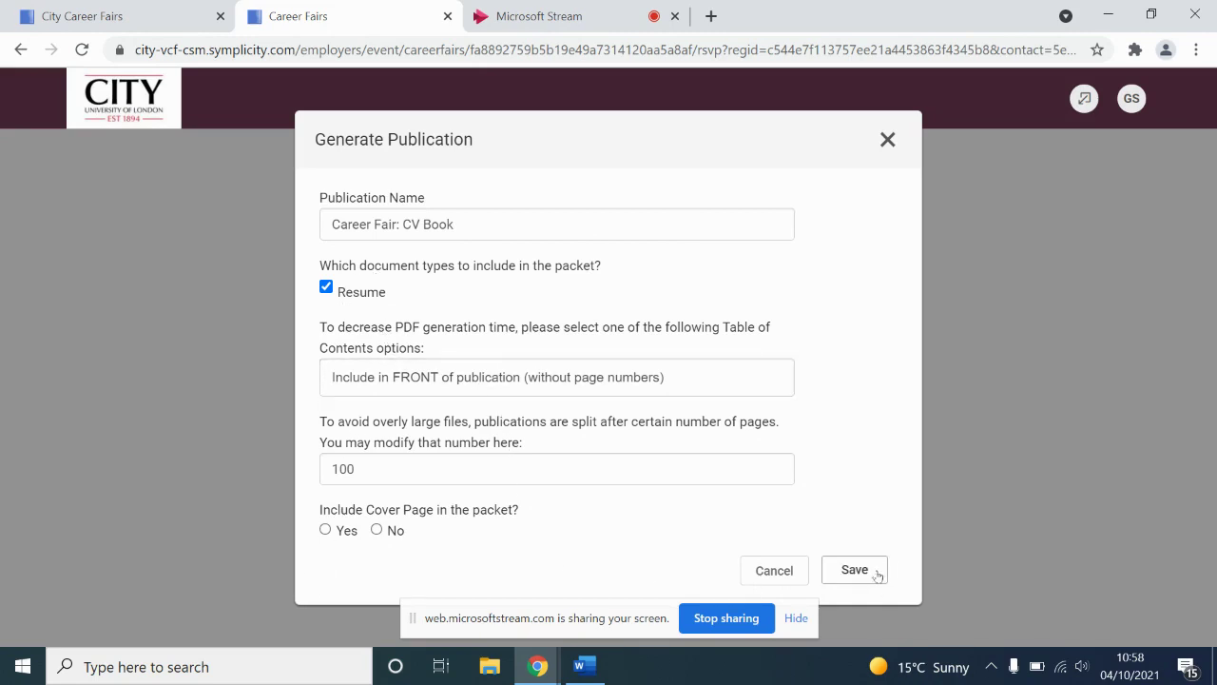
pyautogui.click(888, 141)
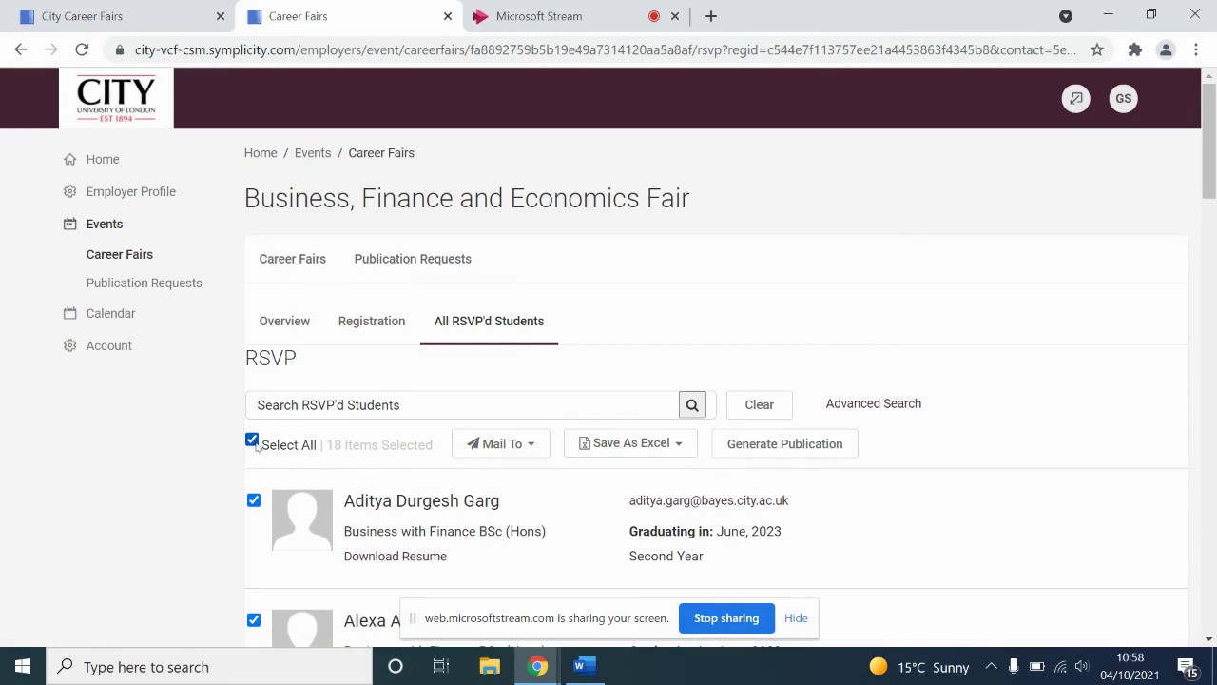
# Step: View the Save As Excel and Mail To options available for the selected students
pyautogui.click(647, 448)
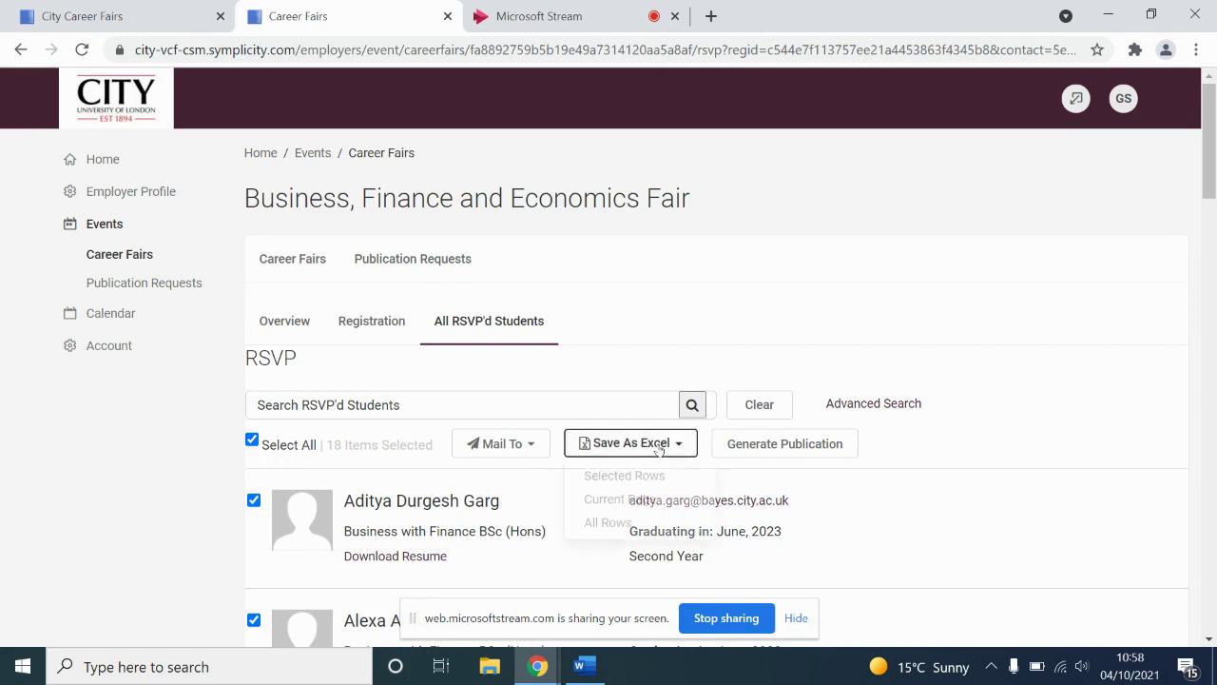
pyautogui.click(1046, 426)
pyautogui.click(529, 445)
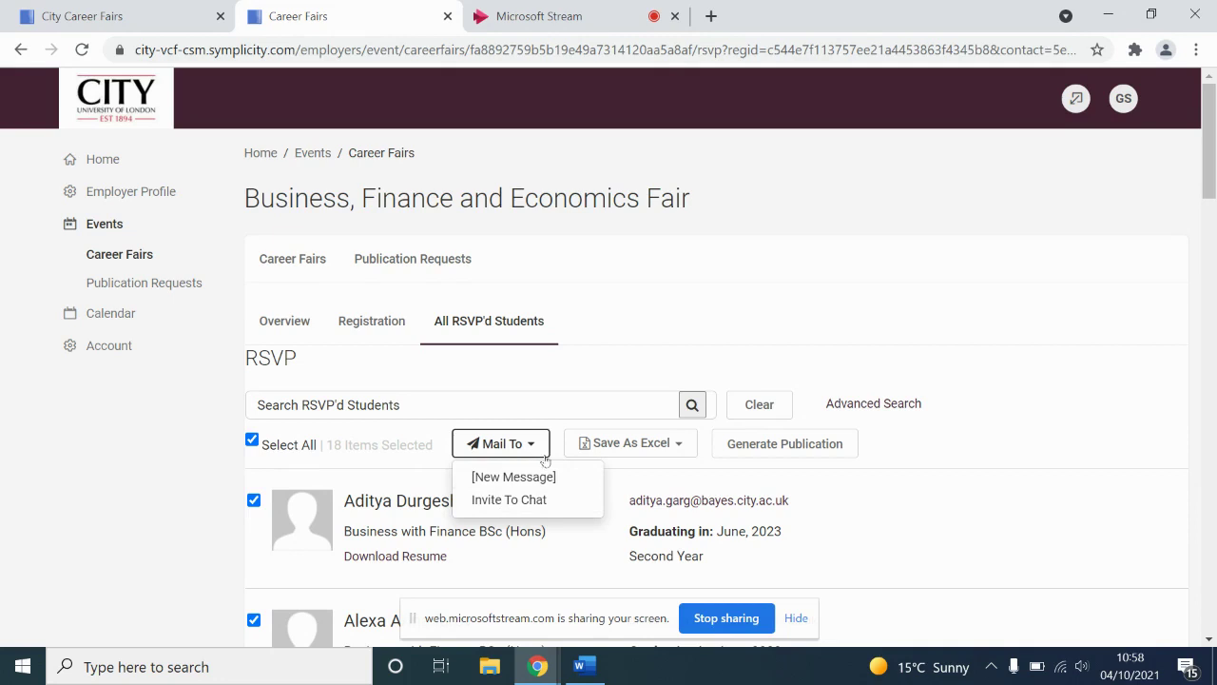
pyautogui.click(805, 333)
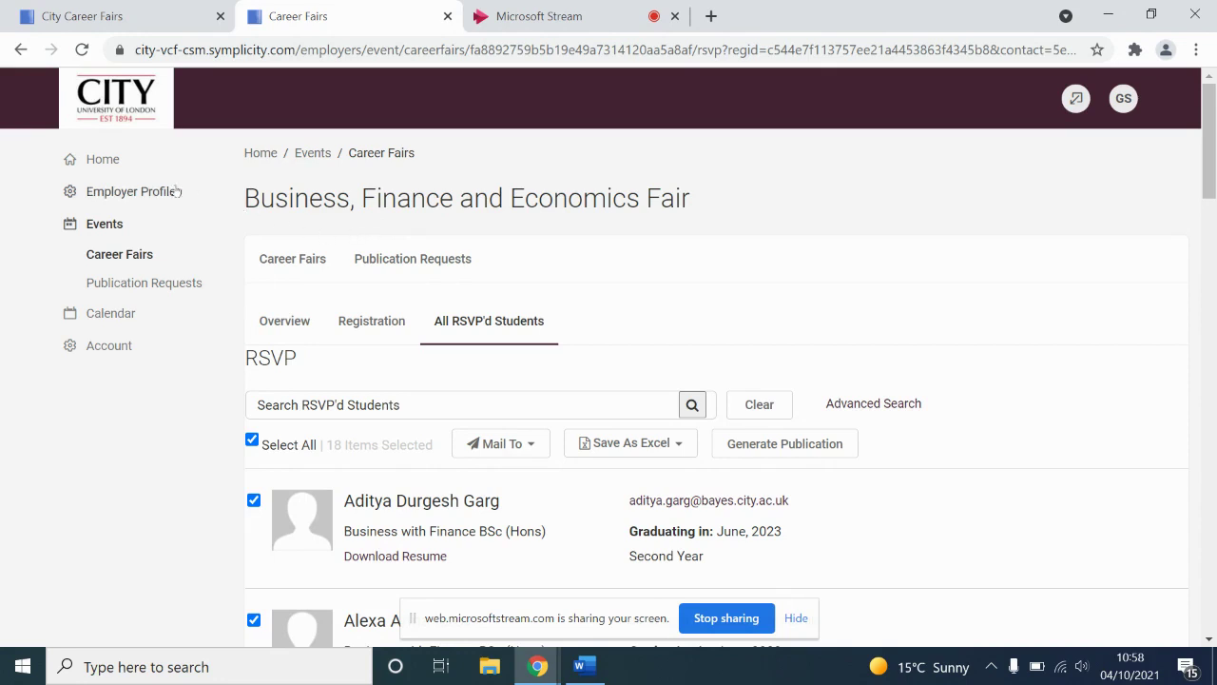
# Step: Return to the portal's home page, and switch to the screen recorder in Microsoft Stream
pyautogui.click(102, 161)
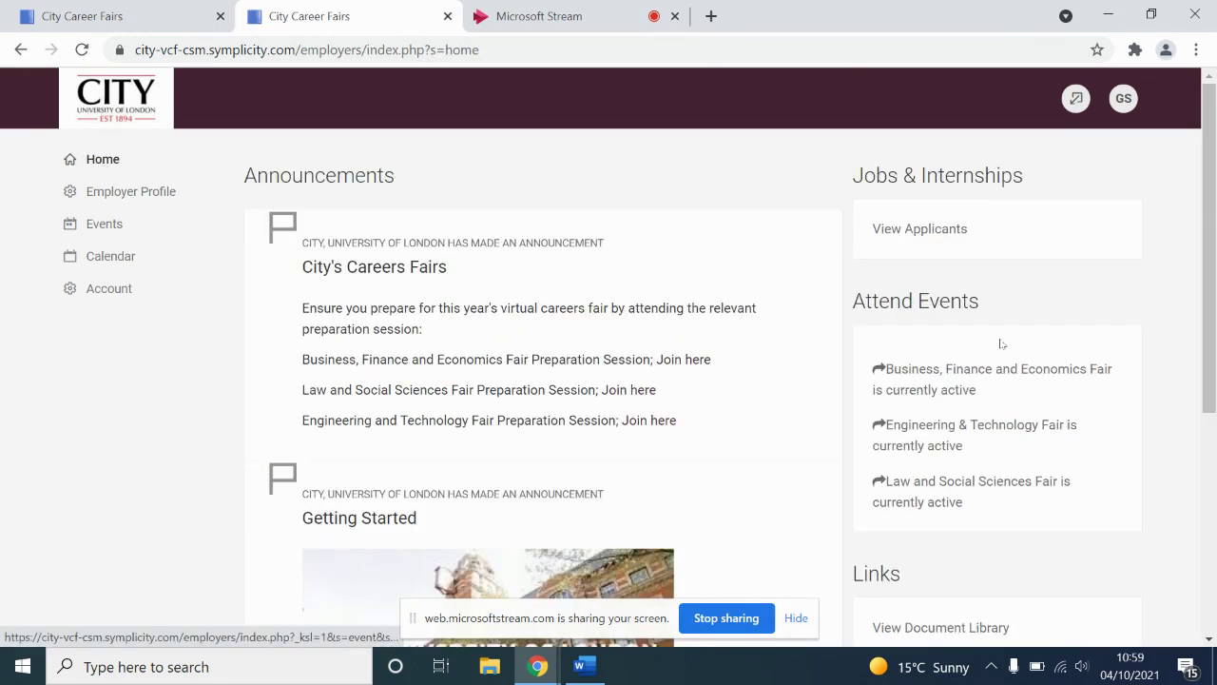
pyautogui.click(587, 6)
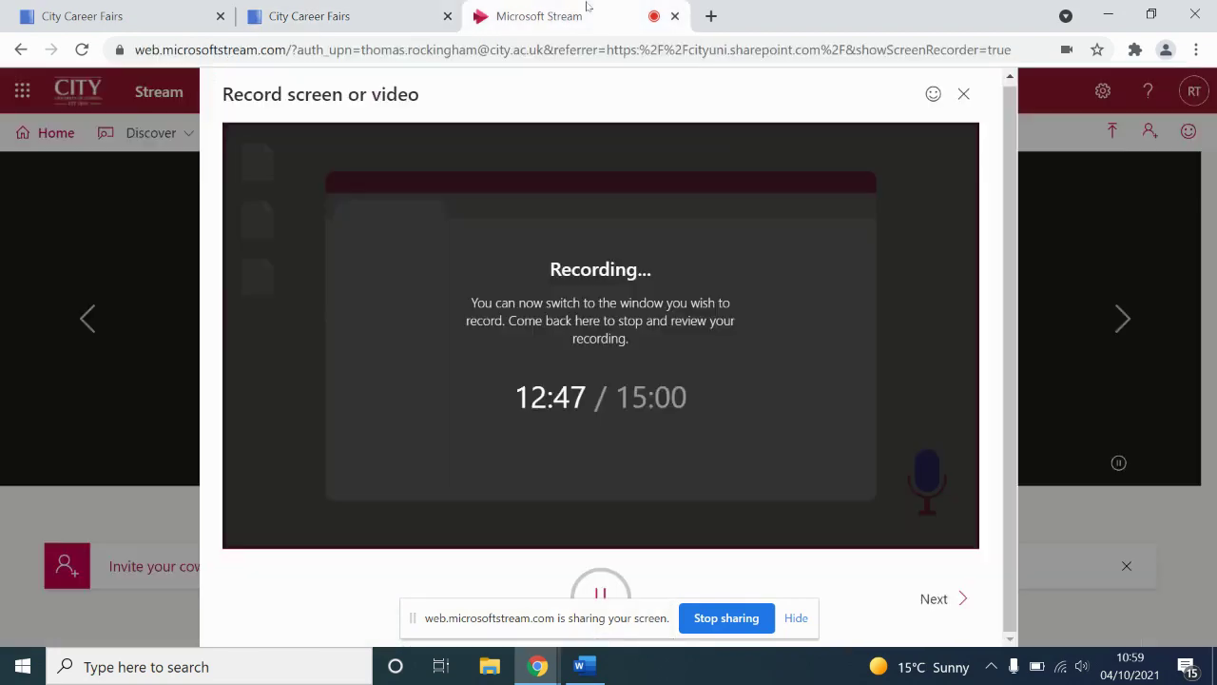